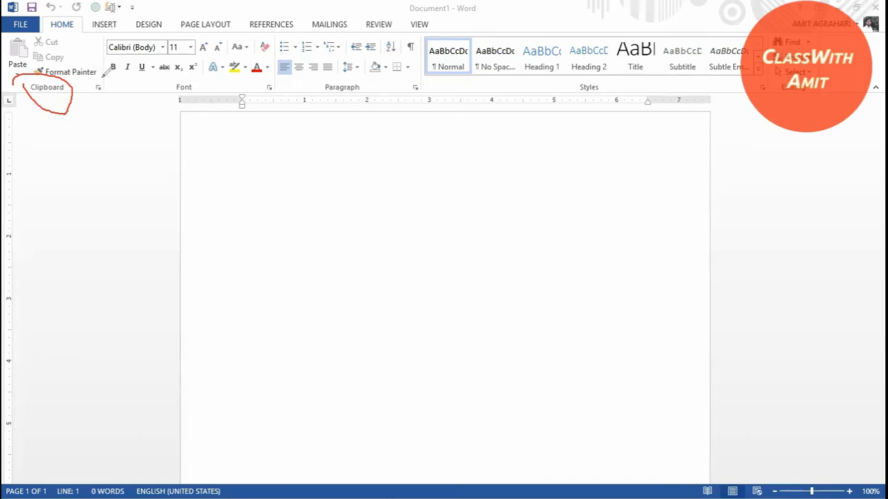
- Generate sample text in the blank document with =rand() at a font size of 16
key("ctrl+z")
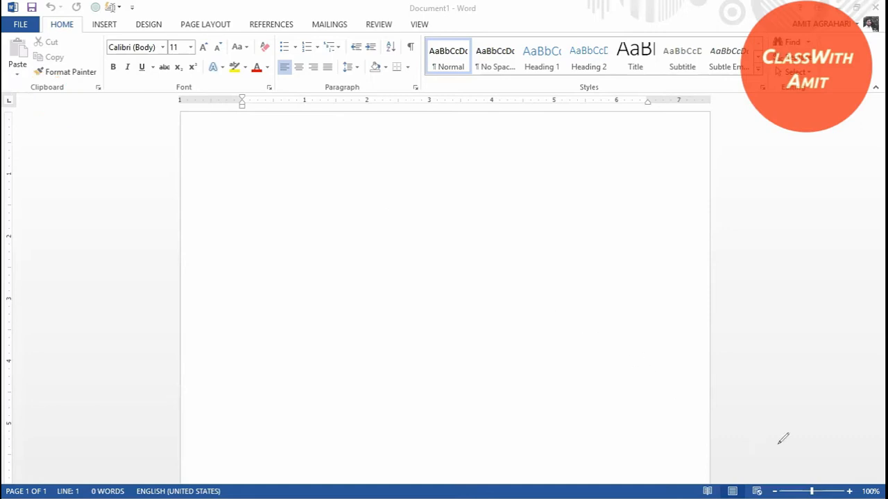
left_click(240, 138)
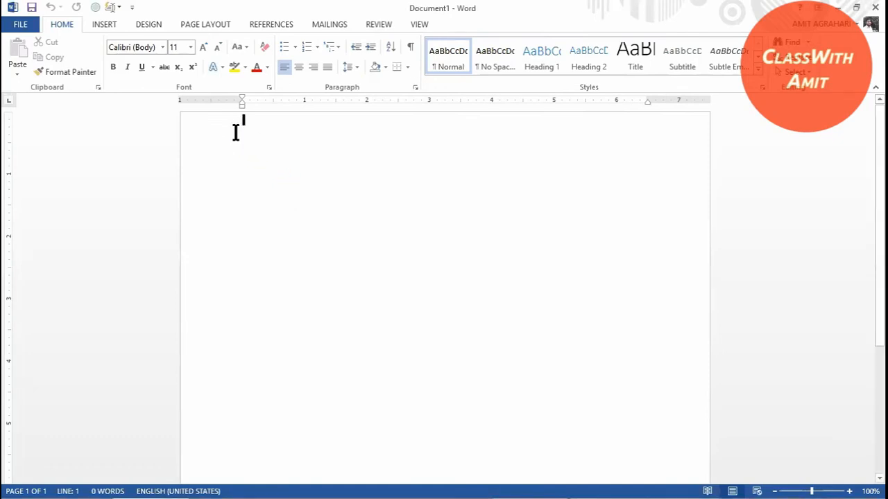
key("ctrl+]")
type("=ran")
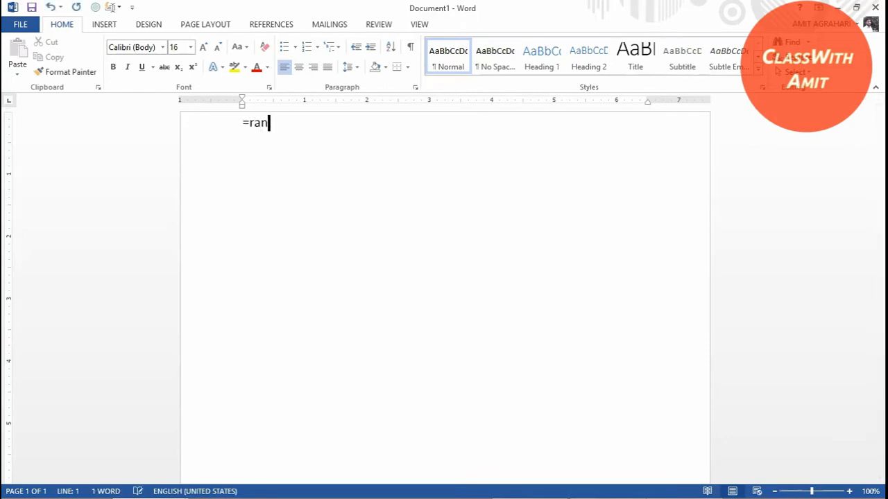
type("d()")
key("Return")
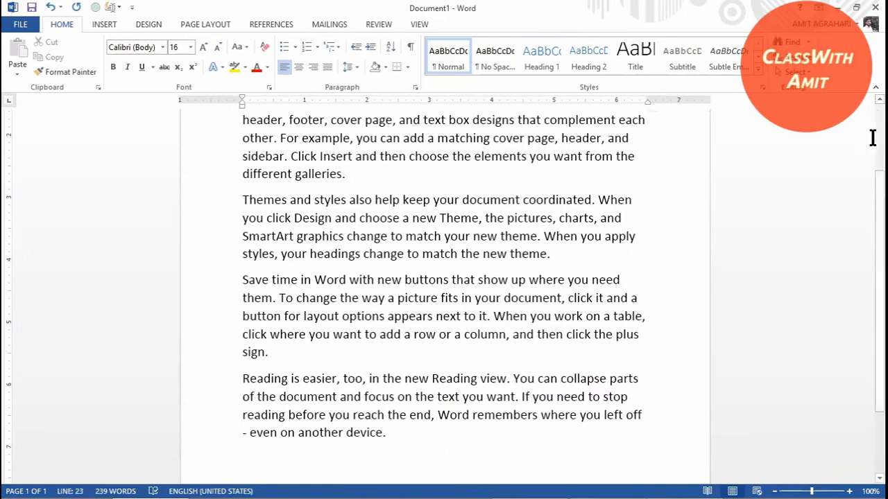
scroll(513, 335, "up", 2)
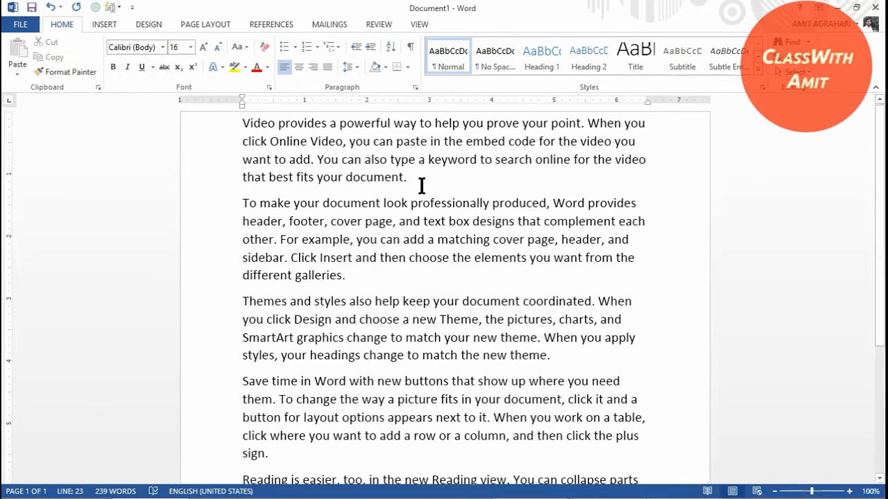
- Copy "that best fits your document." to the end of the second paragraph, removing the extra empty line
left_click_drag(403, 177, 253, 179)
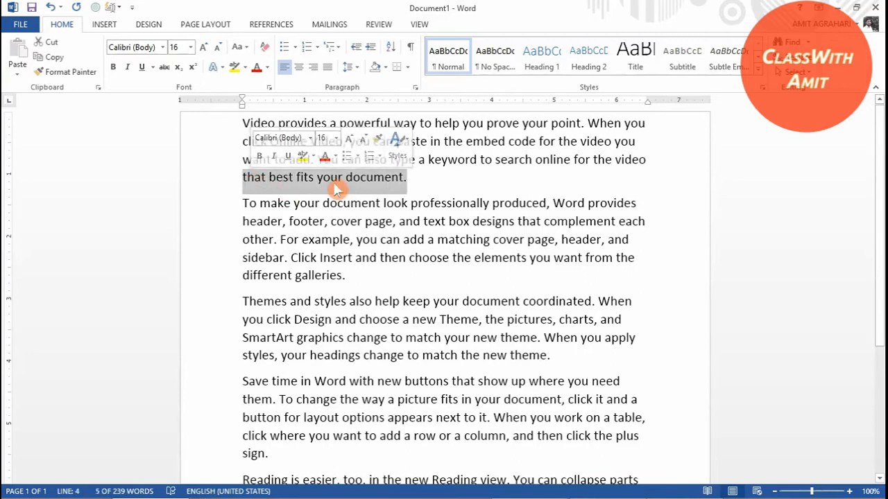
left_click(354, 272)
left_click(409, 193)
left_click_drag(381, 194, 242, 178)
key("ctrl+c")
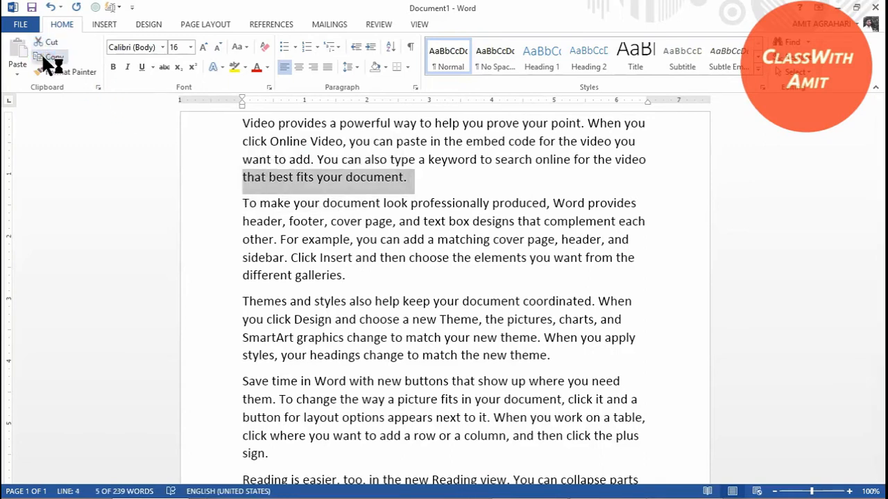
left_click(366, 278)
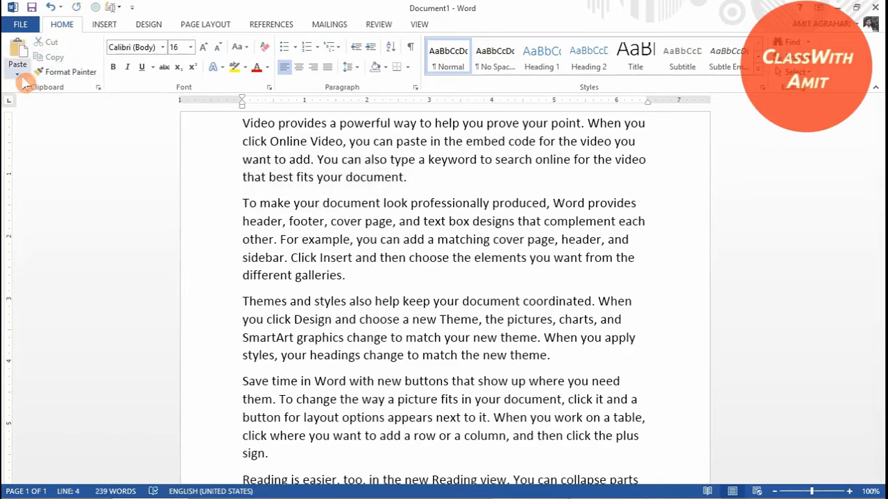
left_click(15, 56)
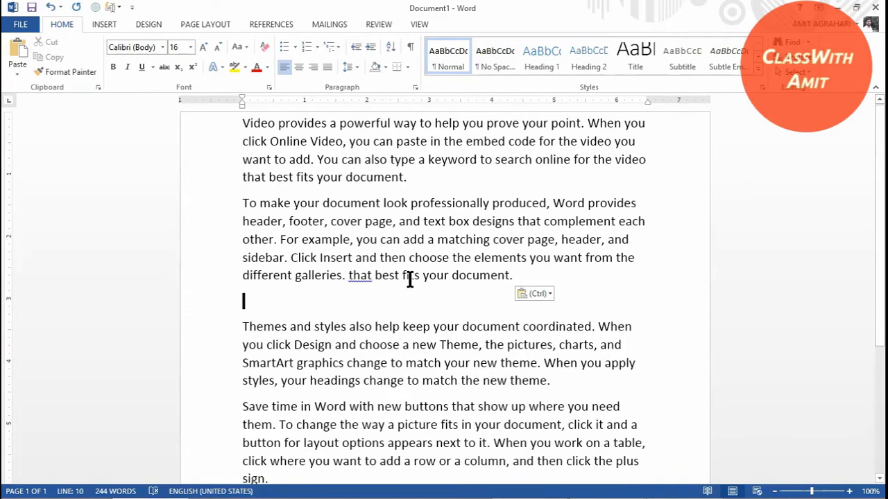
key("BackSpace")
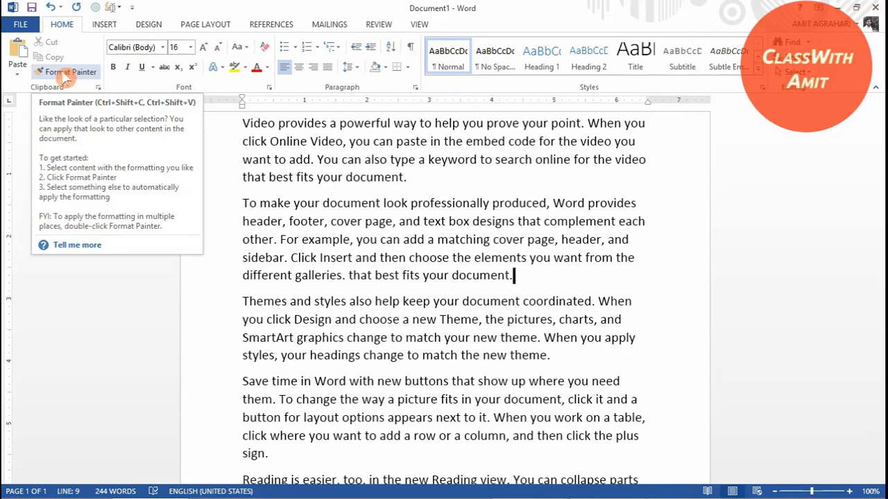
- Make the first paragraph's last two lines, from "want to add." to "document.", bold, italic and red
left_click_drag(418, 179, 249, 161)
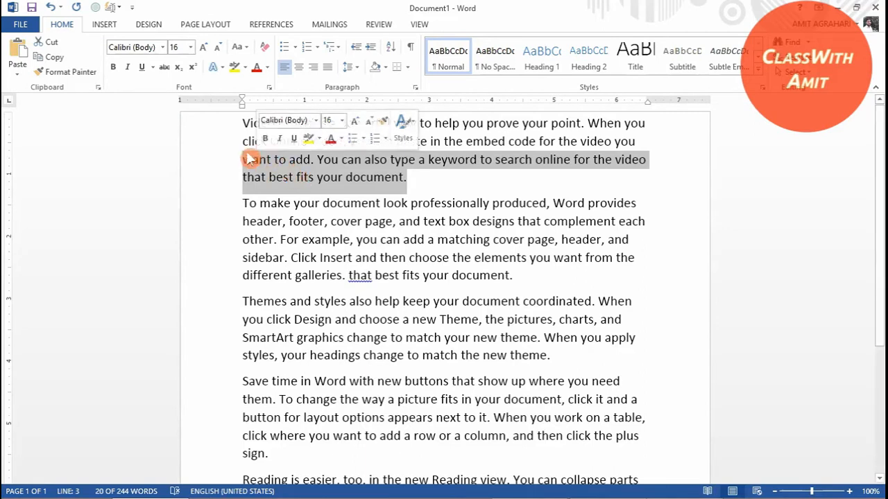
left_click(114, 68)
left_click(127, 66)
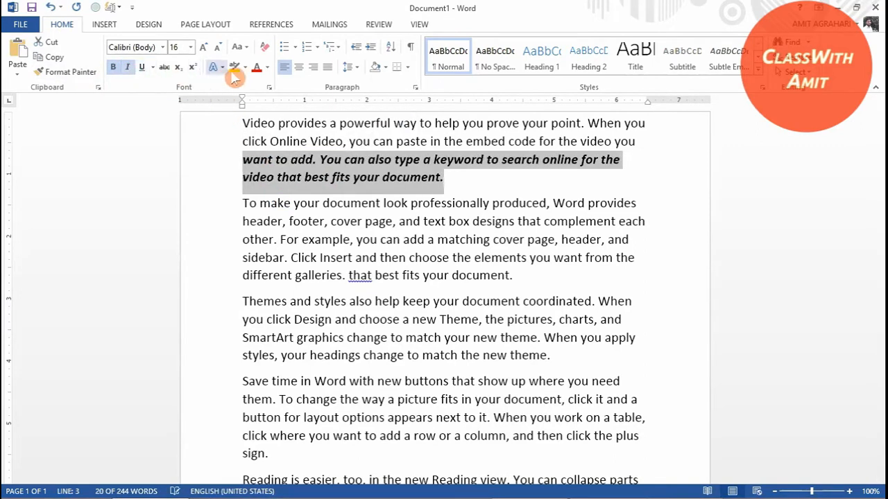
left_click(267, 68)
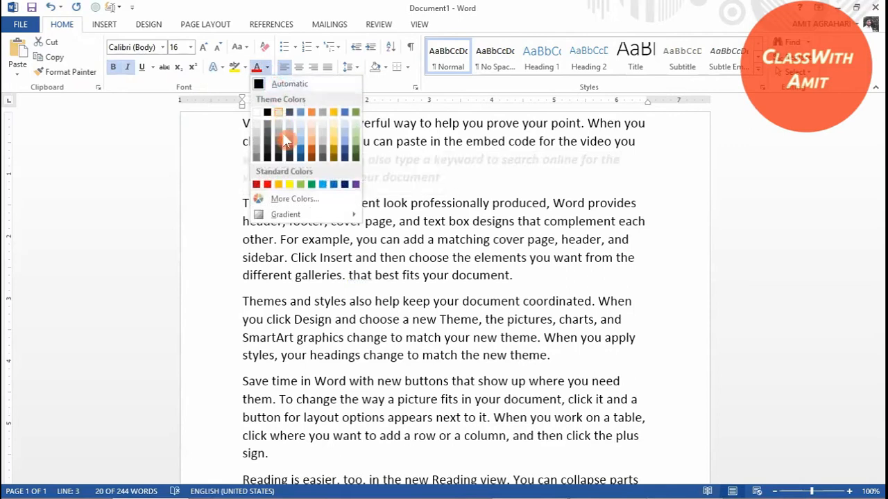
left_click(267, 183)
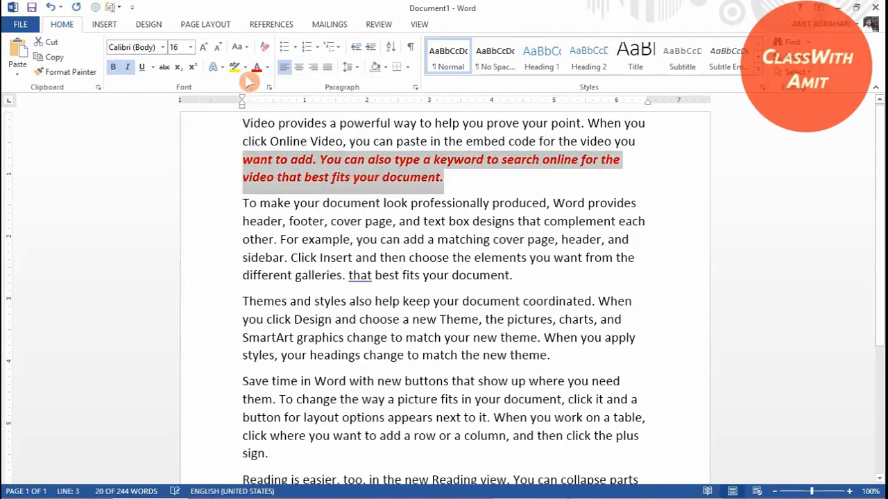
- Enlarge the red bold italic passage in the first paragraph to font size 24
left_click(207, 47)
left_click(207, 47)
left_click(207, 48)
left_click(207, 47)
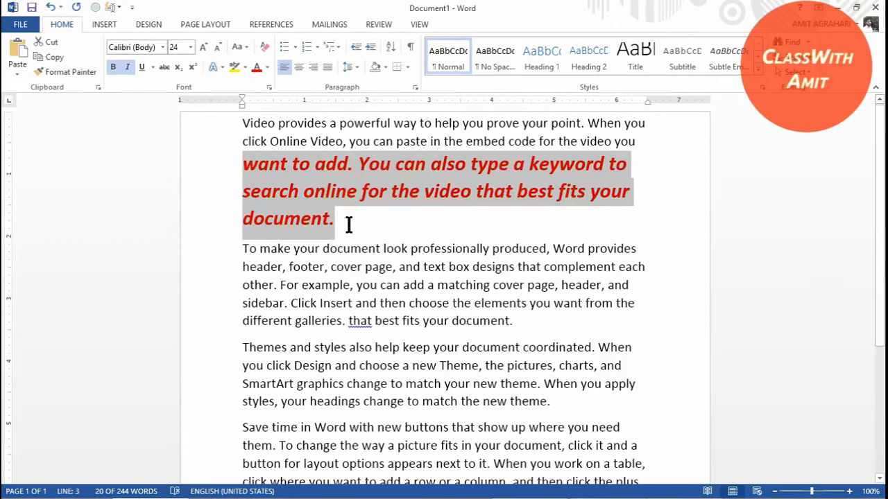
left_click_drag(239, 353, 550, 407)
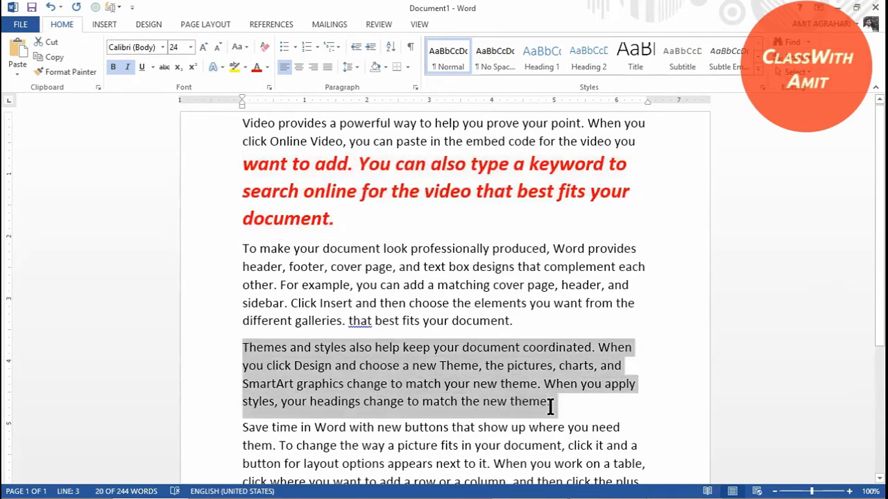
left_click(407, 321)
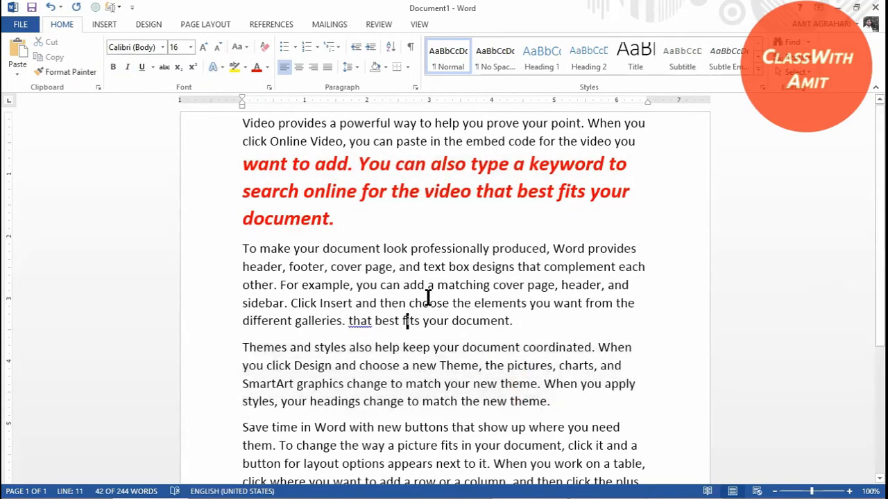
left_click_drag(436, 286, 563, 291)
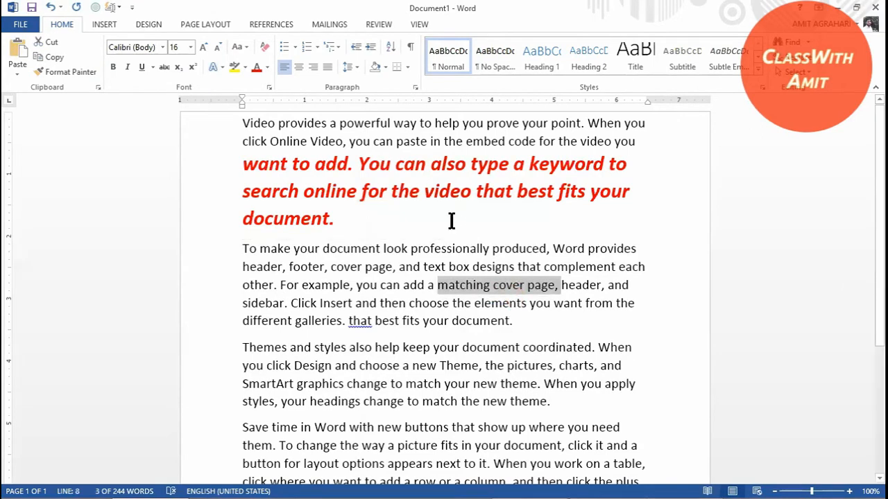
left_click_drag(491, 288, 493, 291)
left_click(61, 77)
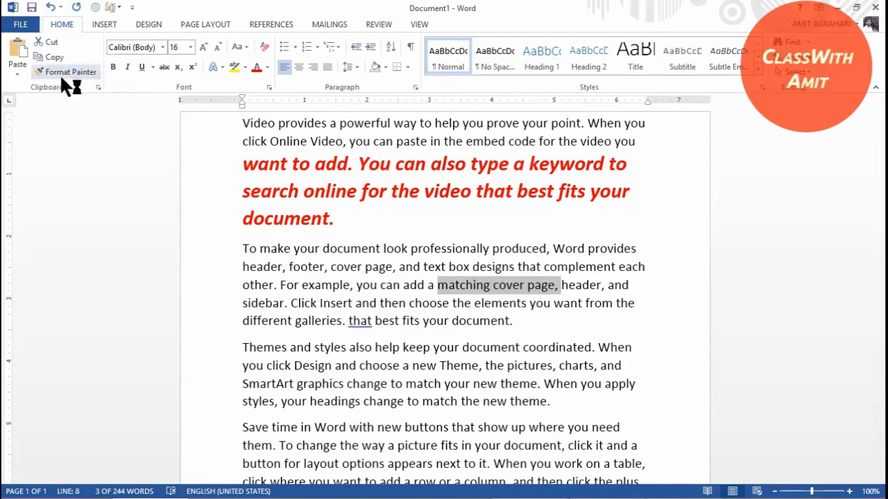
left_click(449, 285)
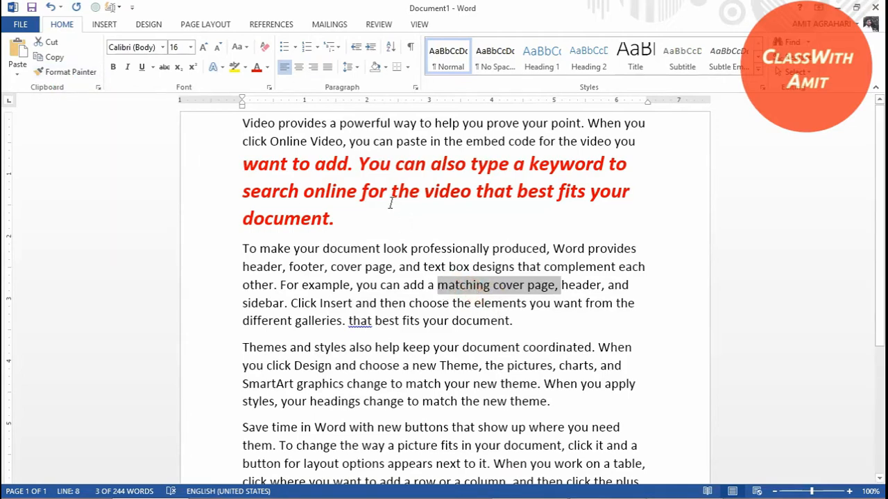
left_click(535, 284)
left_click_drag(345, 226, 190, 154)
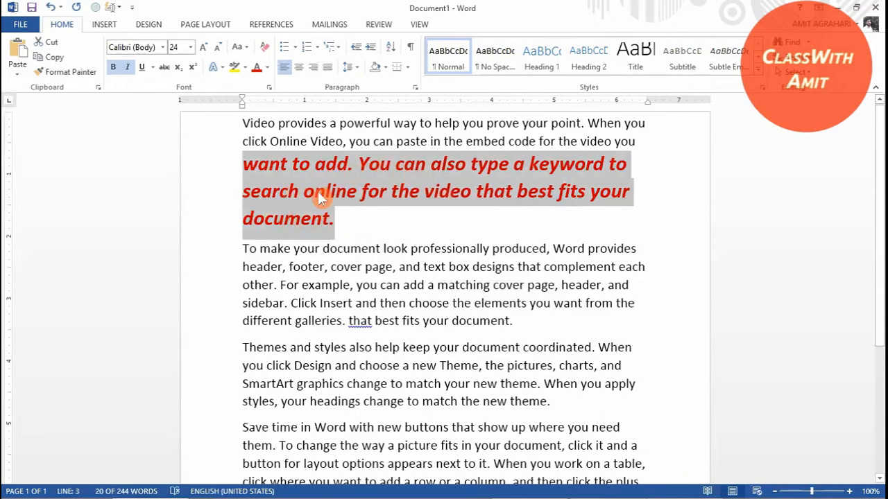
left_click(340, 220)
left_click_drag(298, 197, 359, 193)
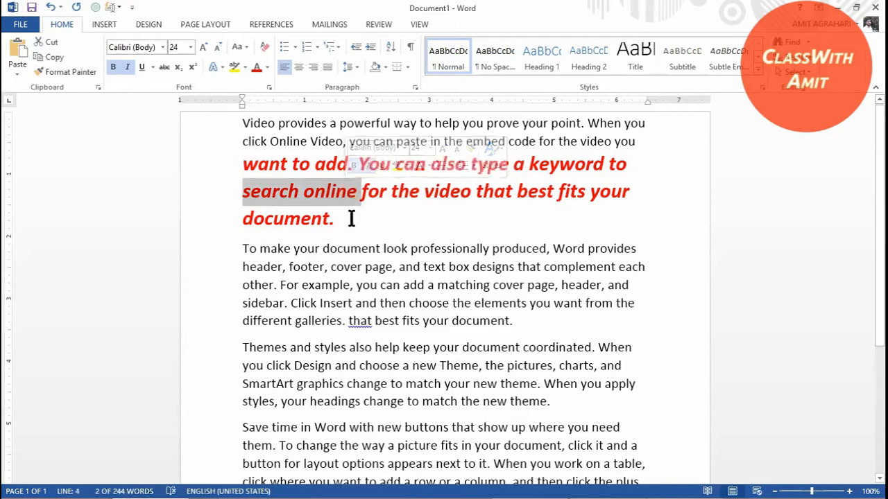
- Copy the red passage's formatting onto the "Themes and styles" paragraph and the words "add a matching cover" in the second paragraph
left_click_drag(342, 220, 250, 162)
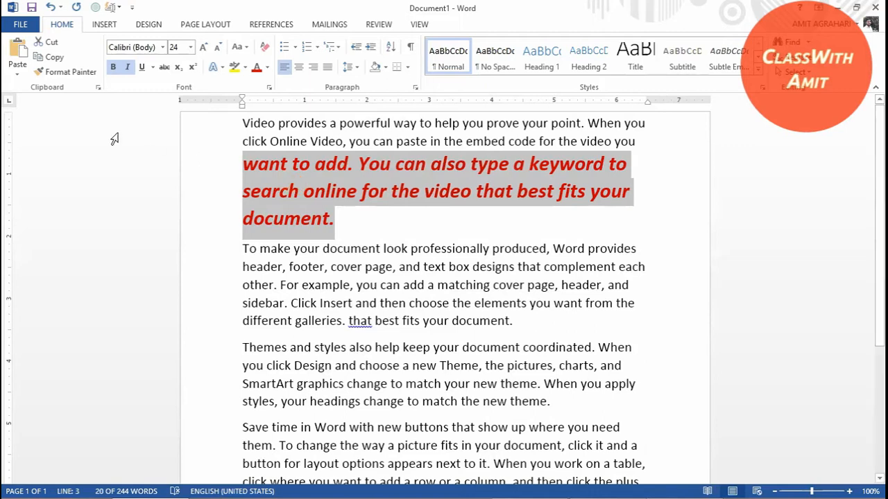
left_click(58, 73)
left_click(75, 74)
mouse_move(239, 347)
left_mouse_down()
mouse_move(476, 382)
mouse_move(561, 415)
left_mouse_up()
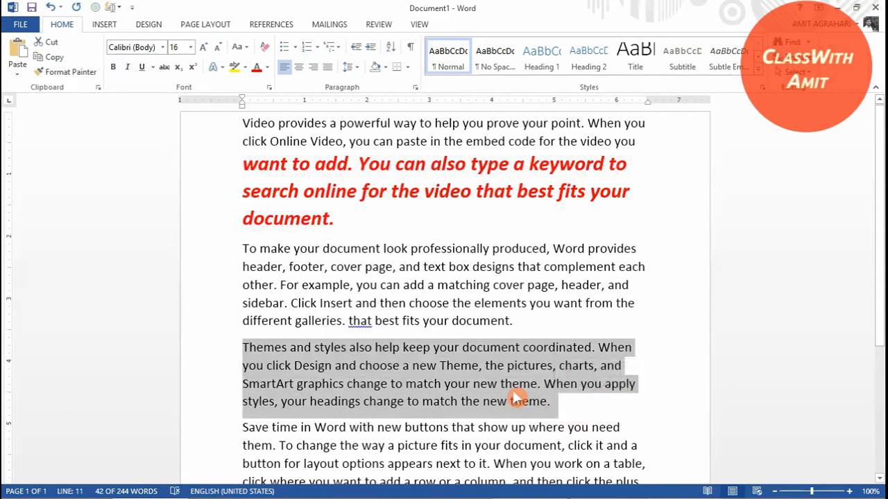
key("ctrl+shift+v")
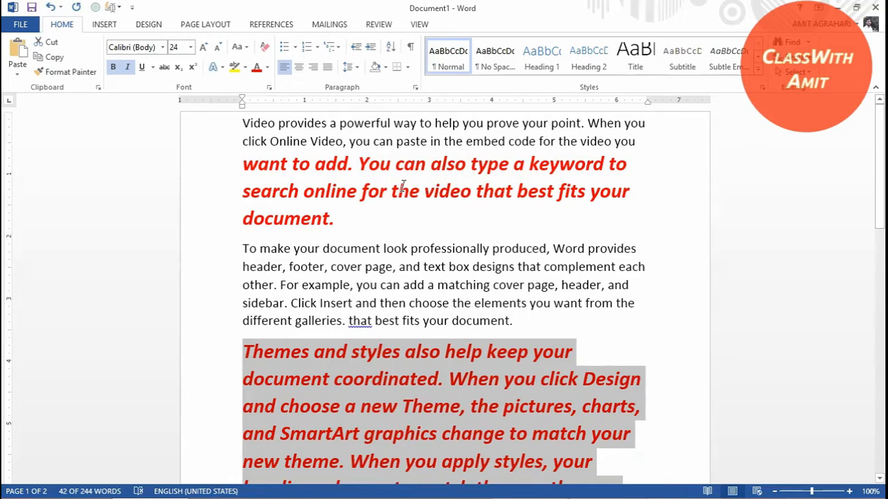
left_click_drag(403, 285, 527, 285)
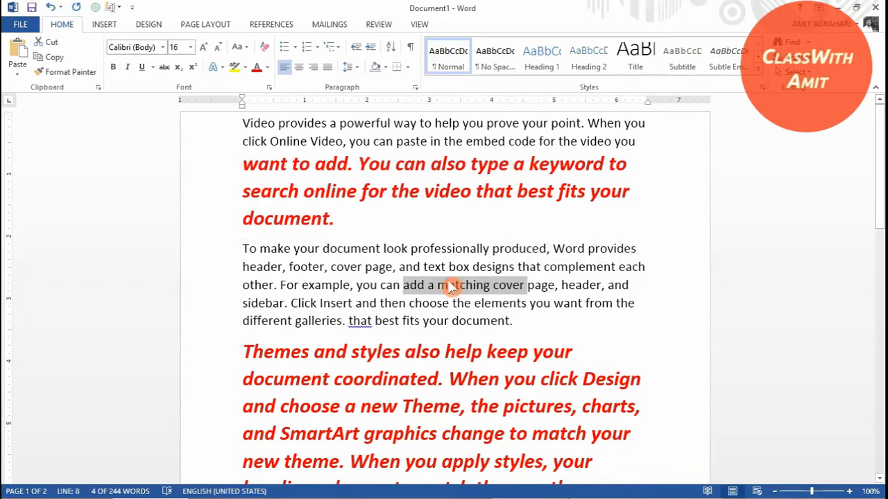
key("ctrl+shift+v")
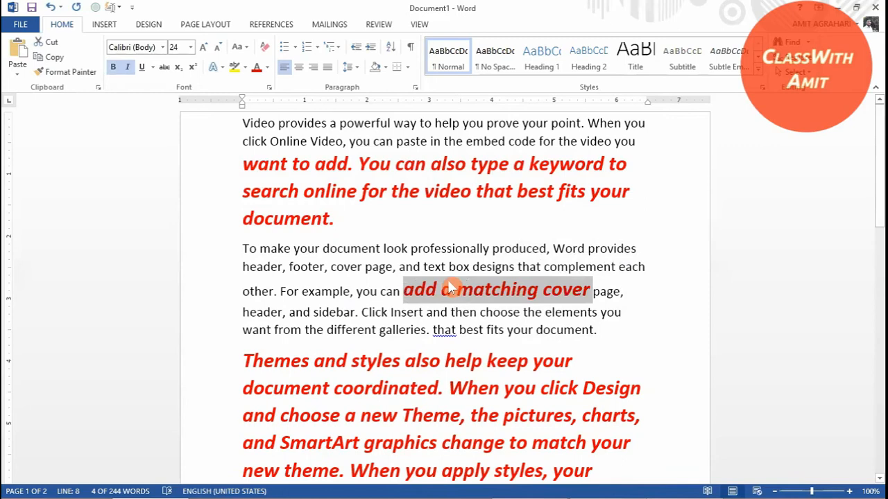
- Format "To make your" at the start of the second paragraph as underlined dark blue text at size 24
left_click_drag(244, 250, 318, 252)
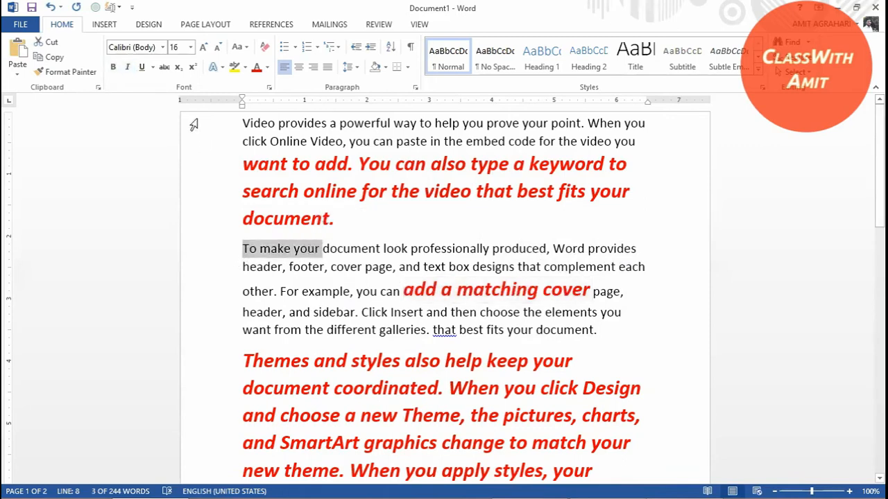
left_click(203, 47)
left_click(202, 48)
left_click(203, 47)
left_click(203, 47)
left_click(267, 67)
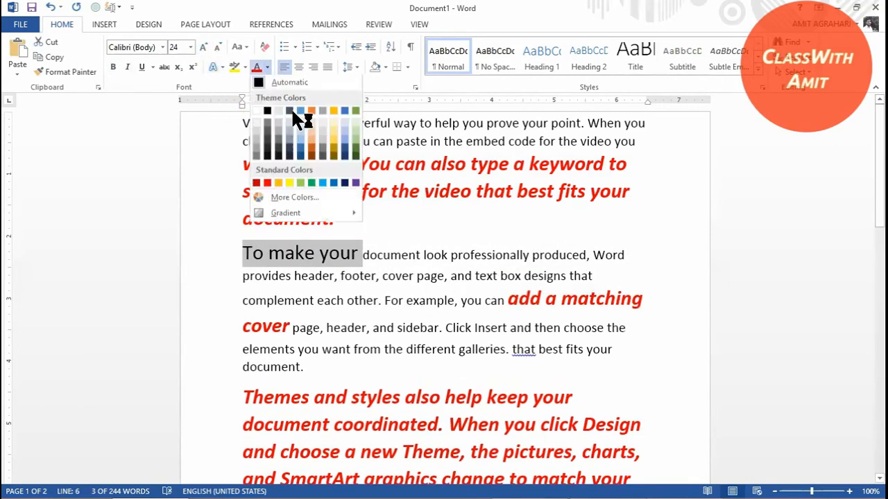
left_click(344, 185)
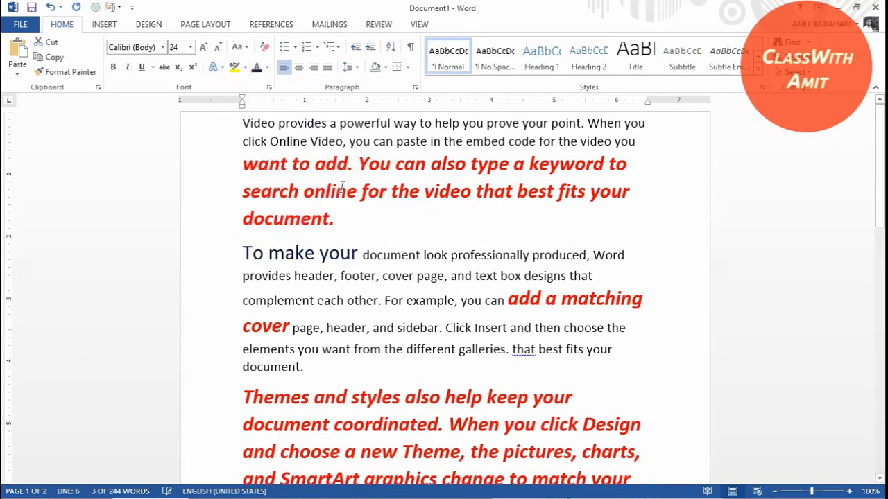
left_click(141, 67)
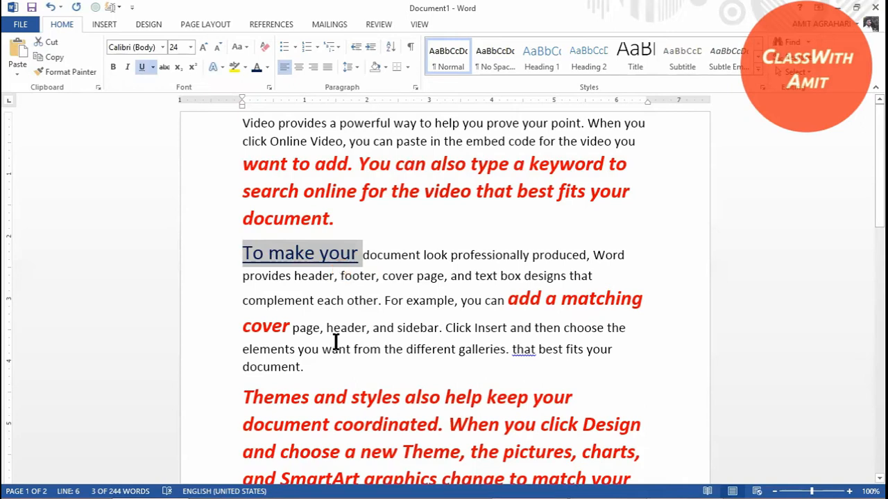
- Format "from the different galleries" in the second paragraph as underlined dark blue text at size 24
left_click_drag(355, 349, 472, 352)
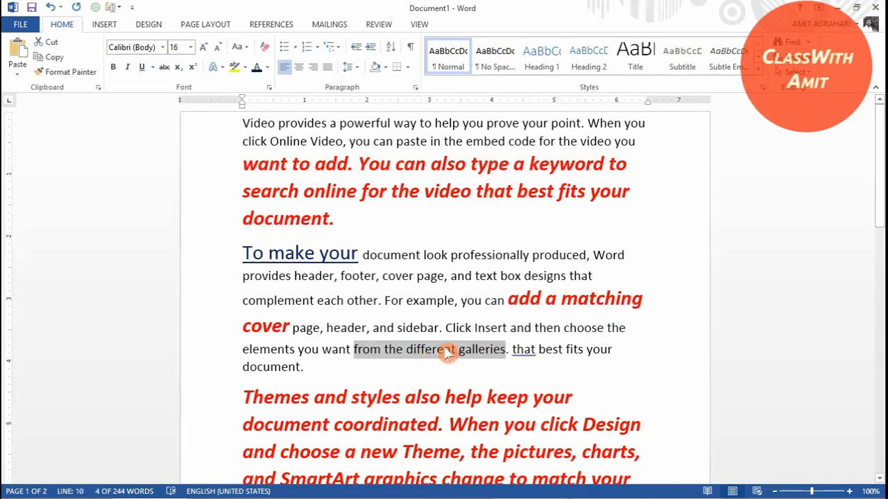
key("ctrl+u")
key("ctrl+shift+period")
key("ctrl+shift+period")
key("ctrl+shift+period")
key("ctrl+shift+period")
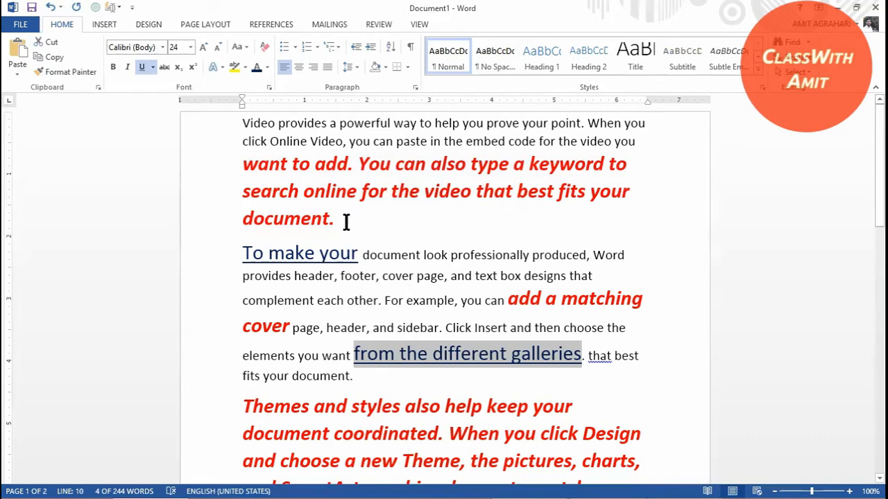
- Select the red passage in the first paragraph and create a new blank document
left_click_drag(347, 222, 263, 163)
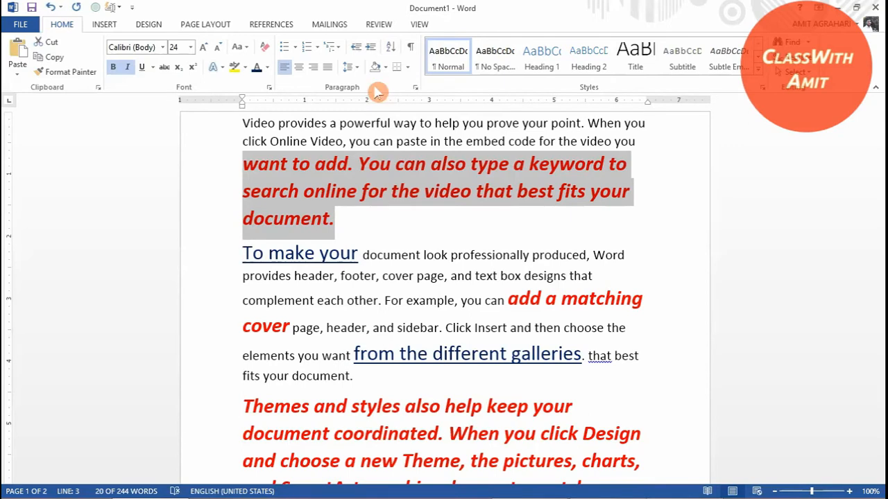
key("ctrl+n")
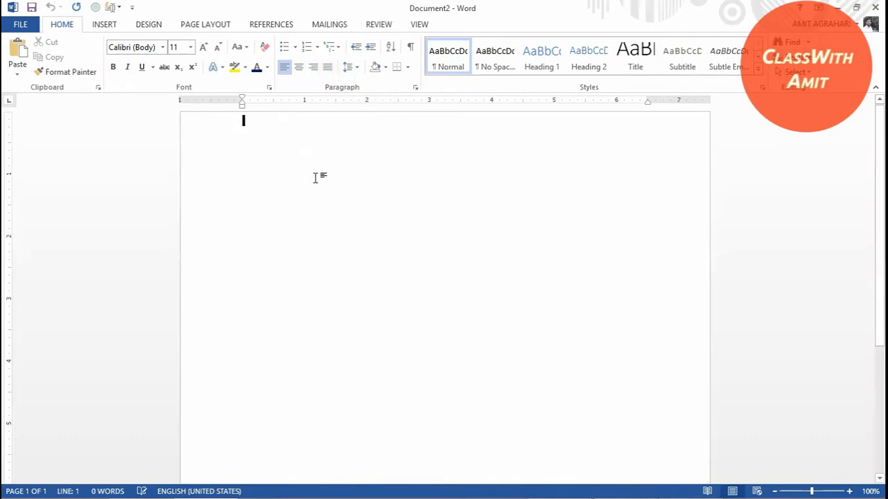
- Enter a list of seven first names at font size 18, one name per line
key("ctrl+shift+period")
key("ctrl+shift+period")
type("ramesh")
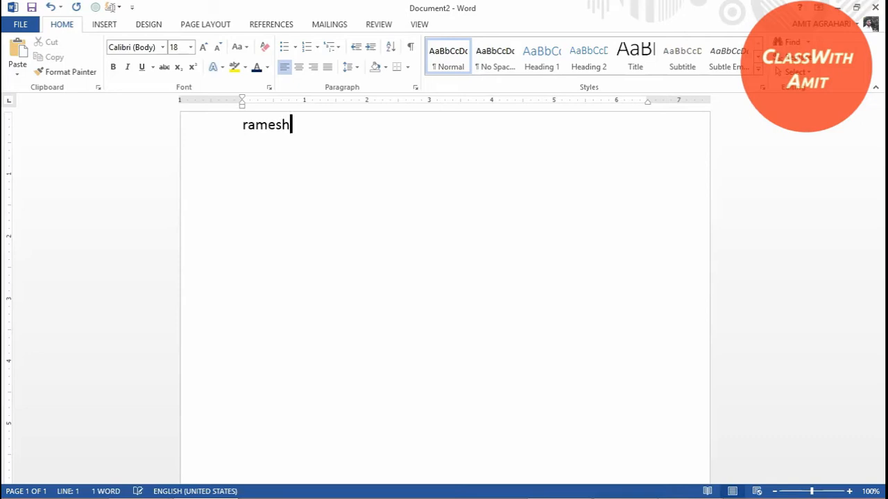
key("Return")
type("suresh")
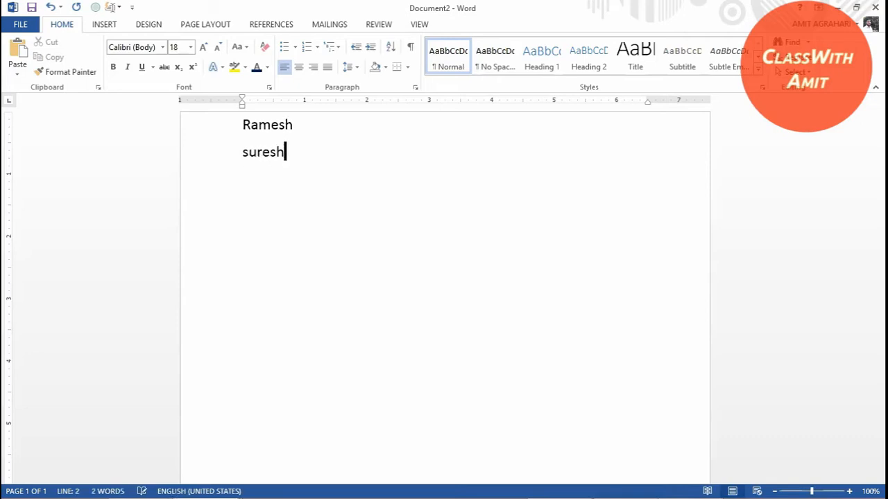
key("Return")
type("a")
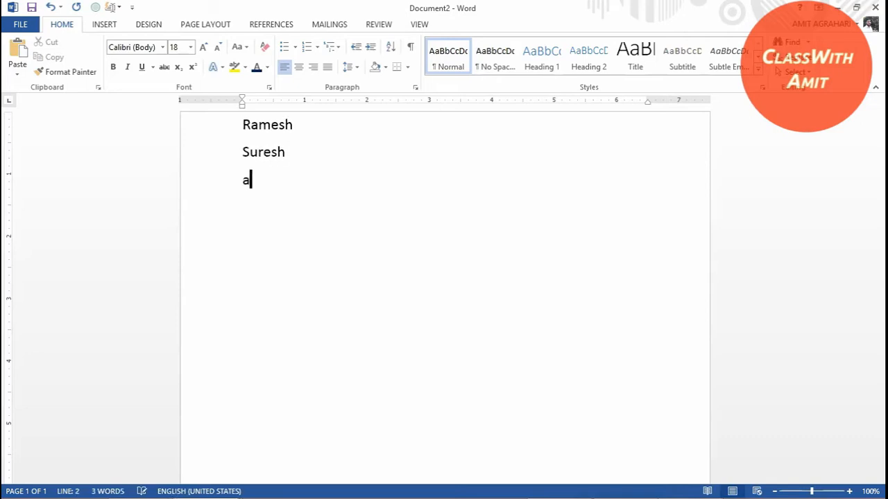
type("kash")
key("Return")
type("vikash")
key("Return")
type("atir")
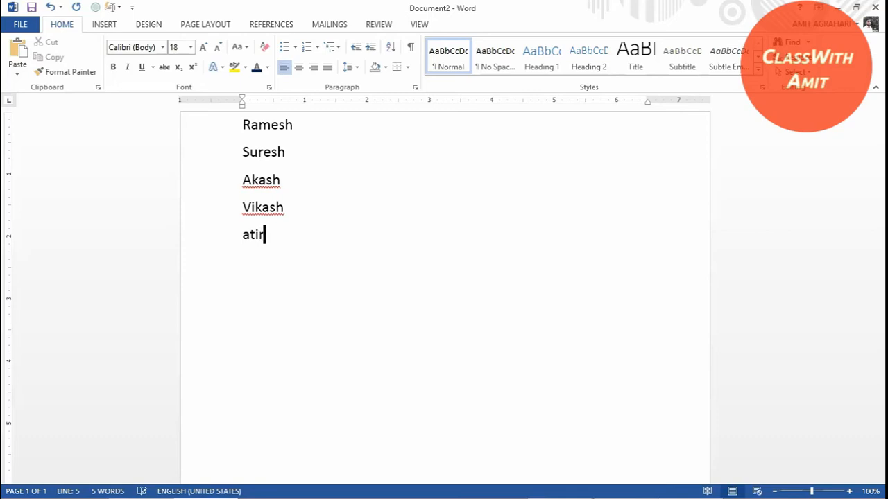
key("Return")
type("zakir")
key("Return")
type("ajay")
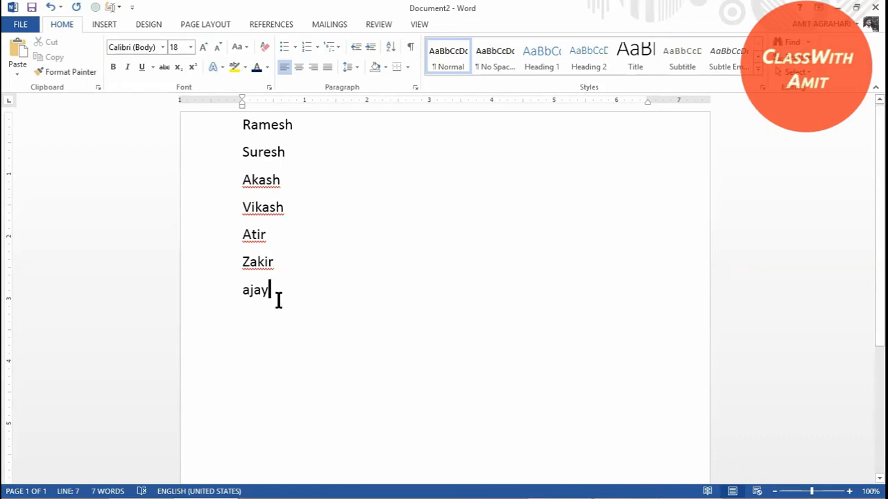
- Sort the whole name list by paragraph text in descending order
left_click_drag(272, 293, 219, 135)
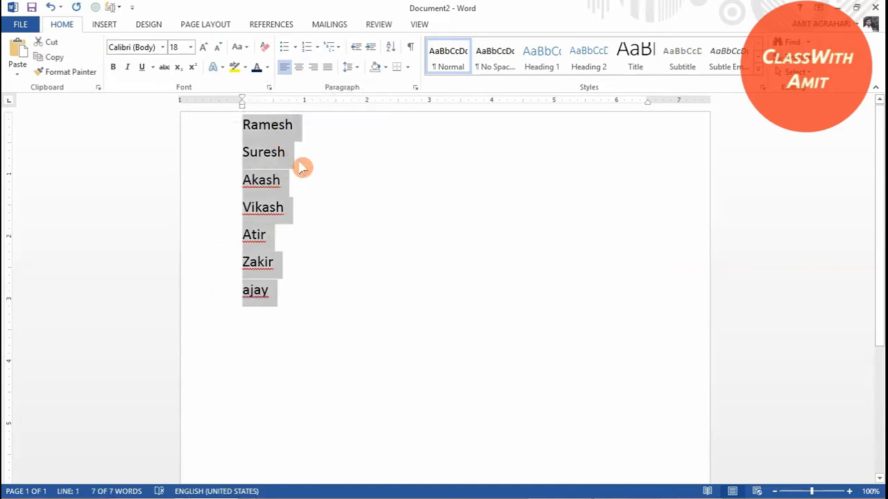
left_click(391, 48)
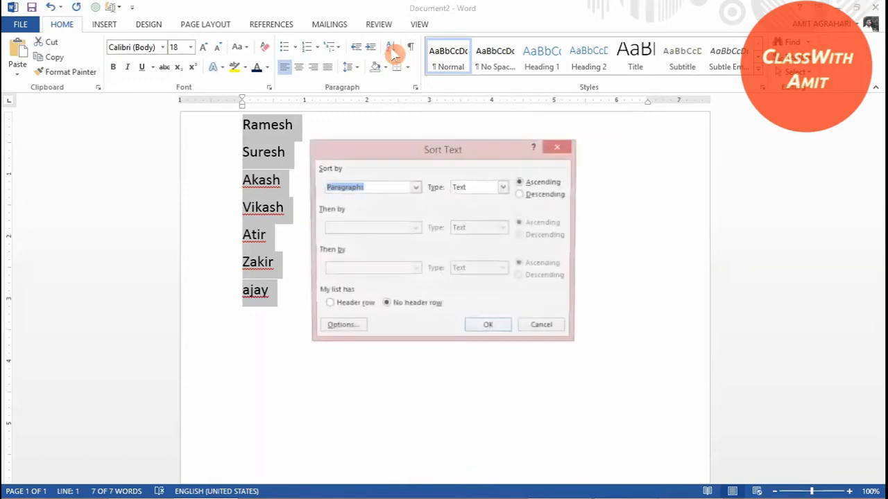
left_click(521, 195)
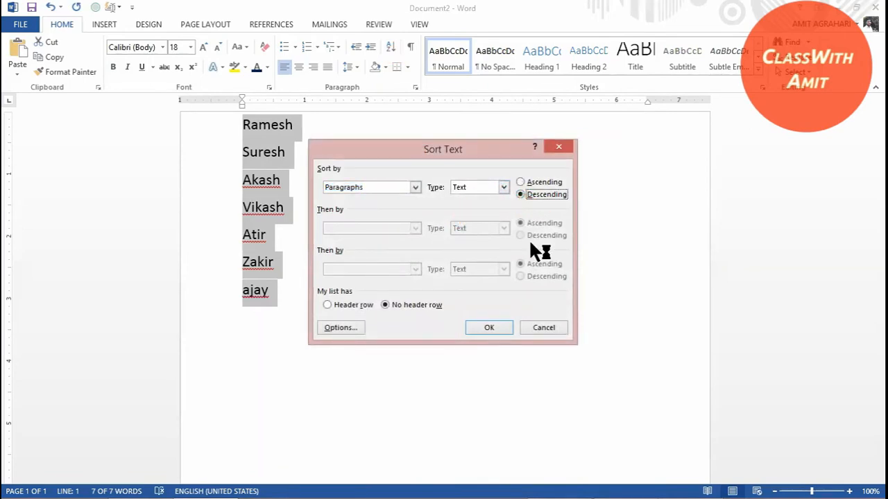
left_click(489, 328)
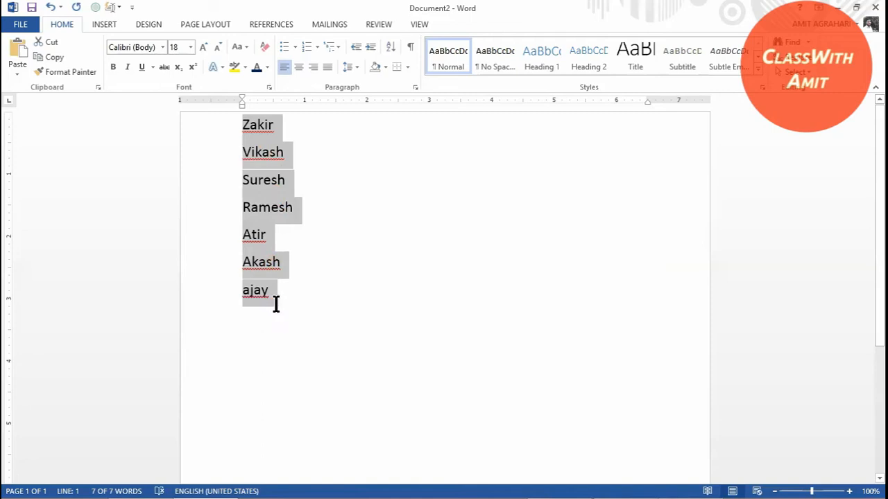
- Sort the name list in ascending order and apply all borders to it
left_click(391, 48)
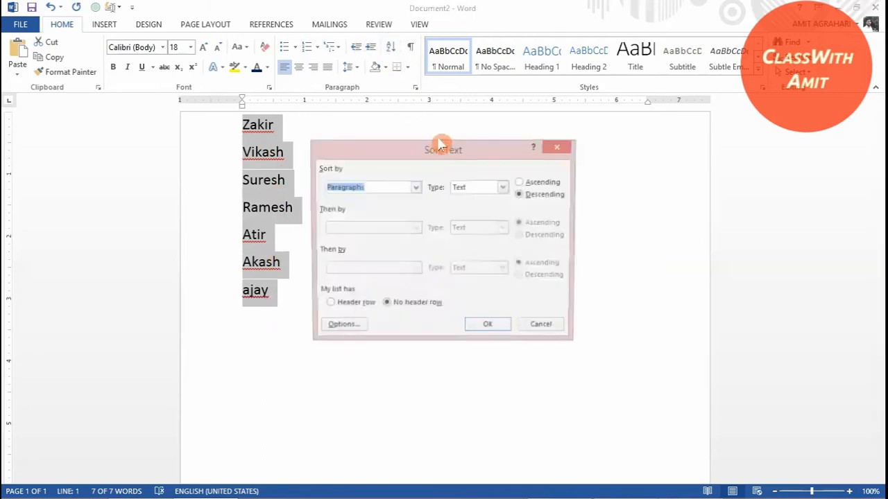
left_click(523, 182)
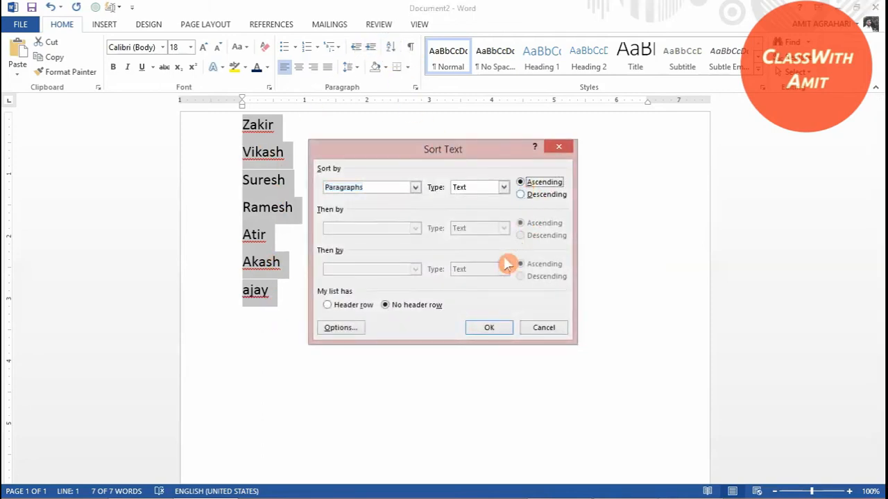
left_click(489, 328)
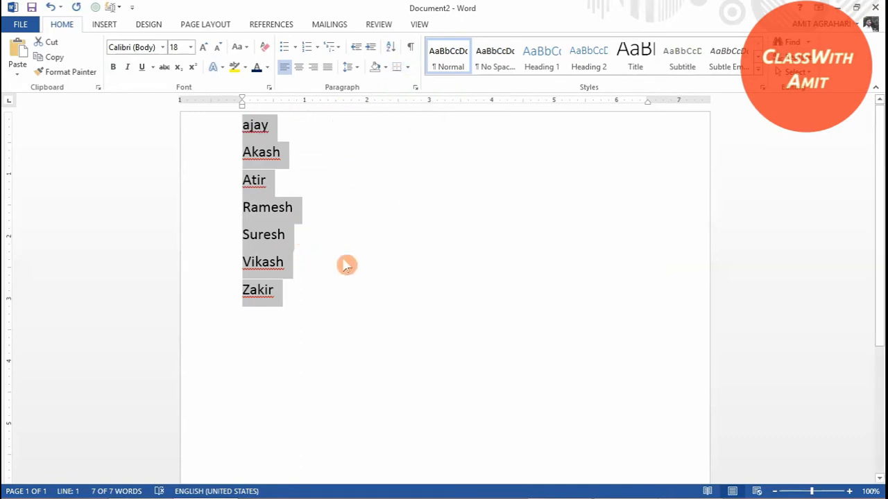
left_click(409, 68)
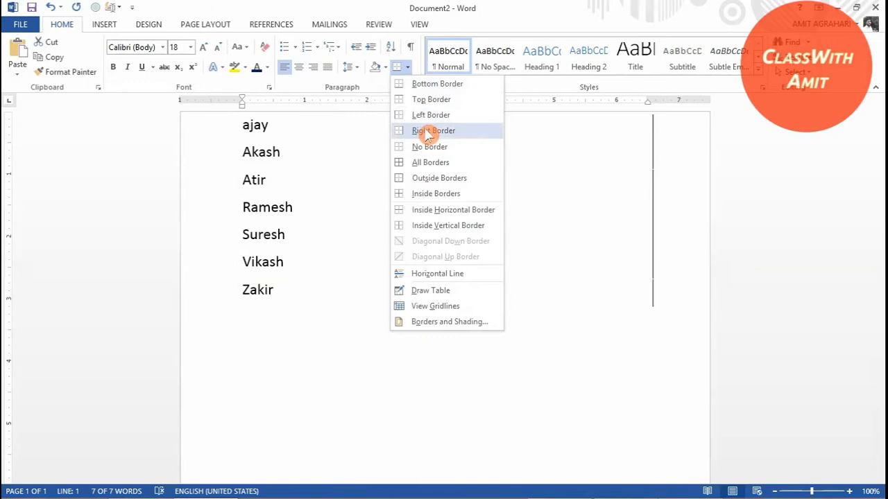
left_click(423, 164)
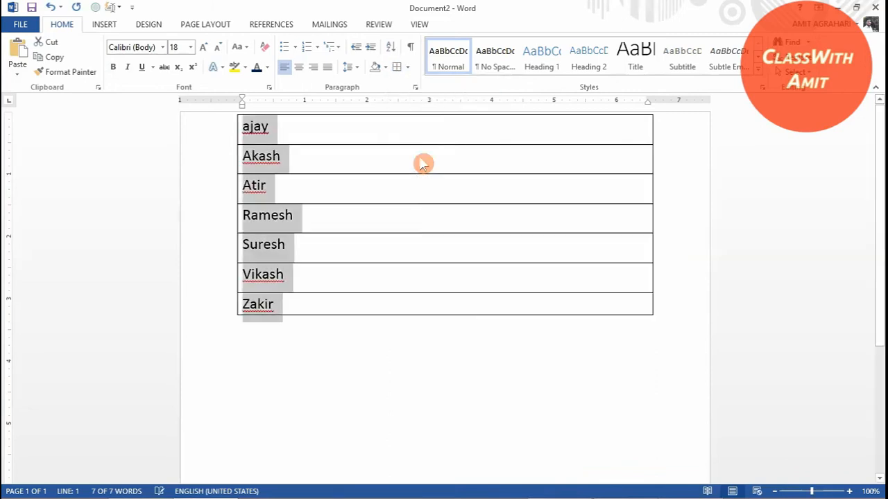
- Remove the borders from the name list and reapply all borders to it
left_click(408, 68)
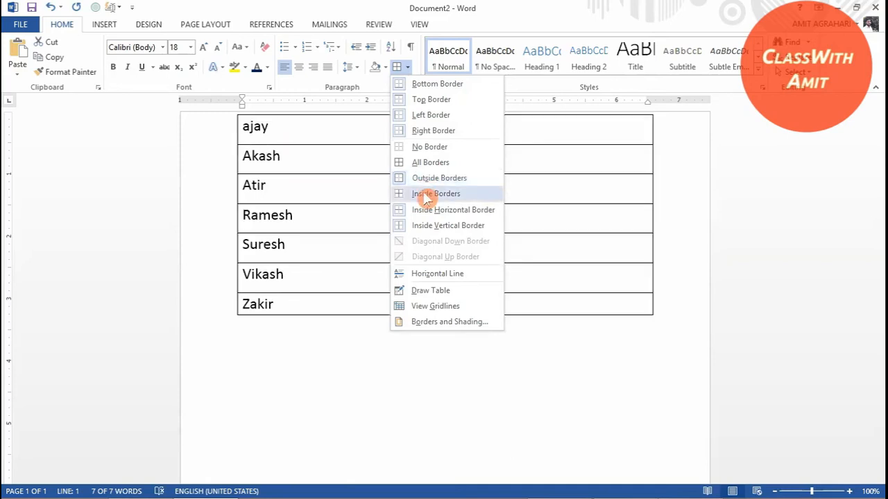
left_click(424, 147)
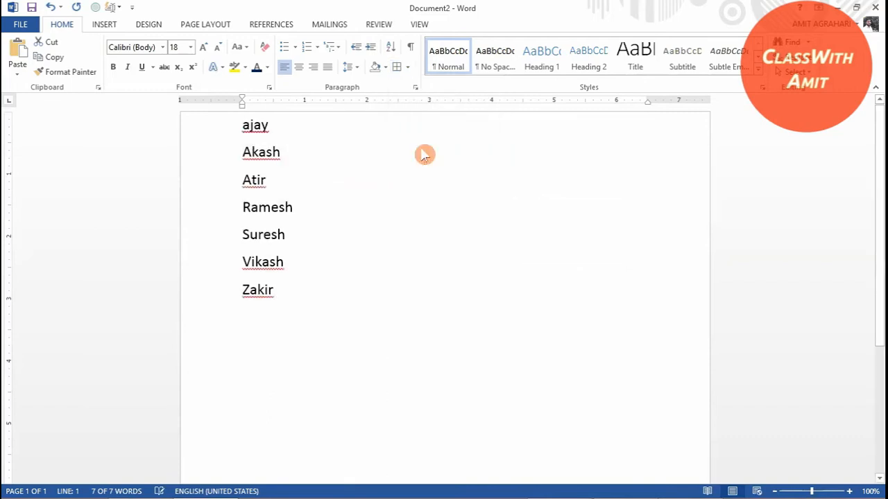
left_click(407, 67)
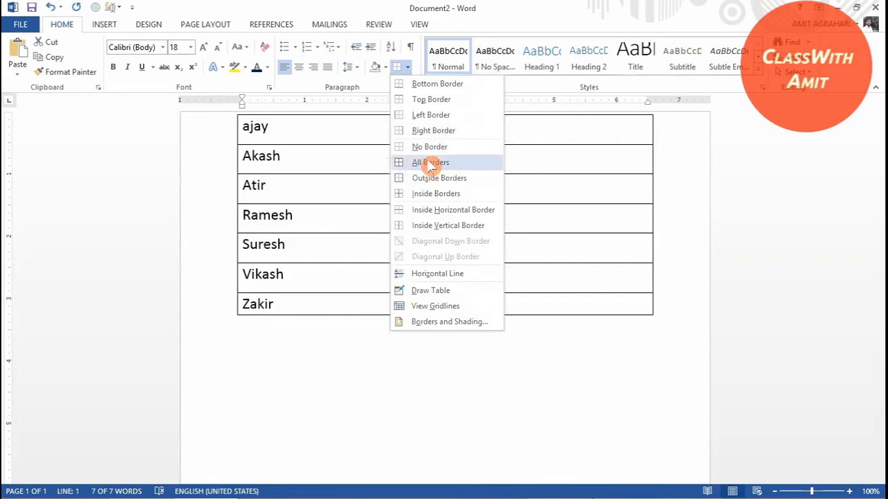
left_click(430, 164)
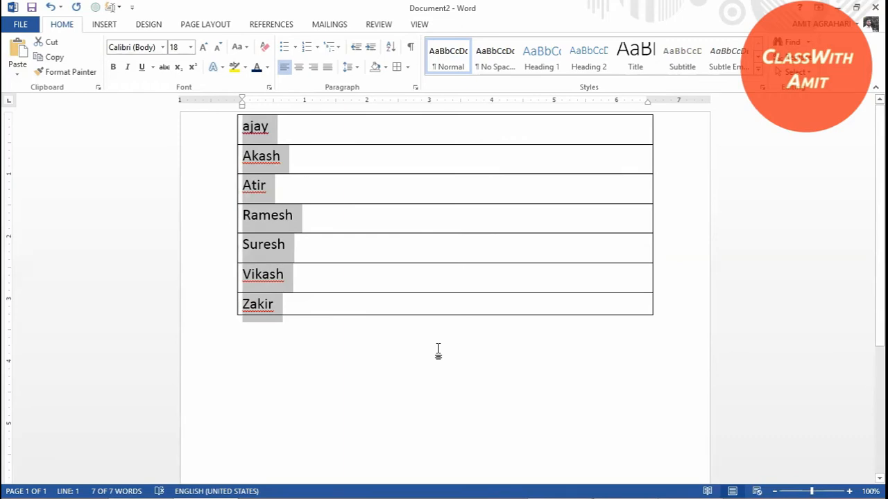
- Create a new blank document containing the line "Operating System" enlarged to font size 16
key("ctrl+n")
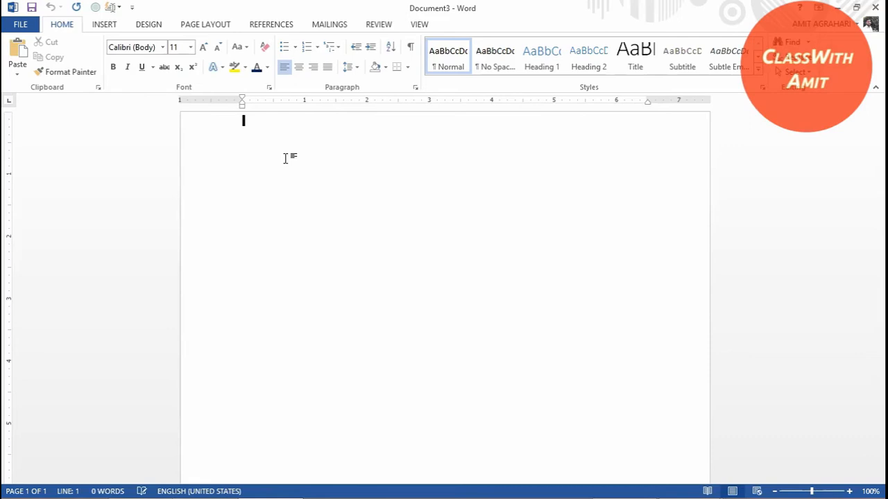
type("Operating S")
type("ystem")
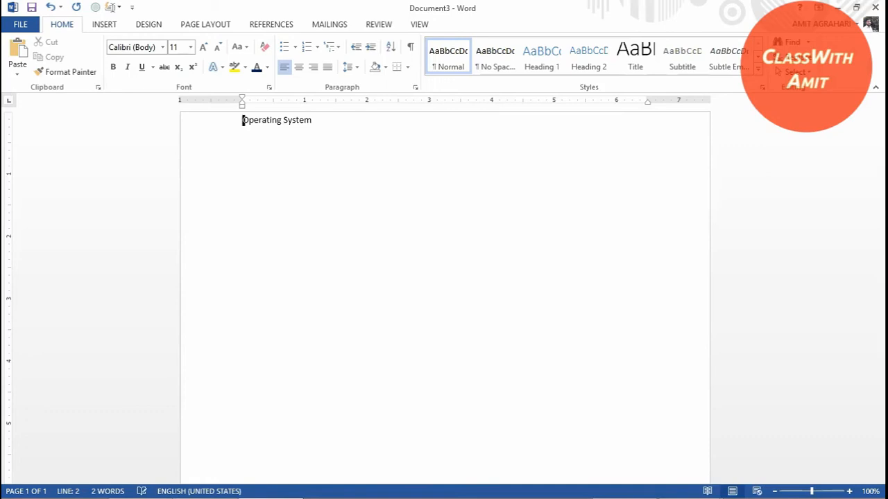
left_click_drag(242, 124, 246, 143)
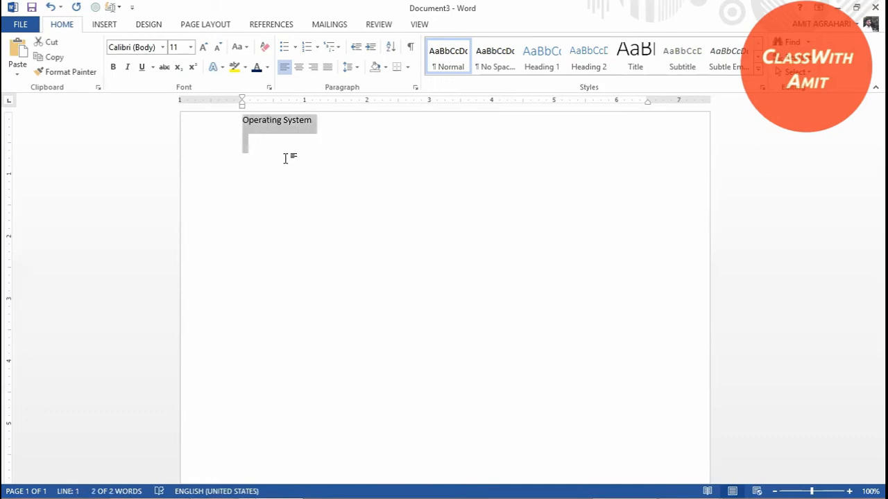
key("ctrl+shift+period")
key("ctrl+shift+period")
key("ctrl+shift+period")
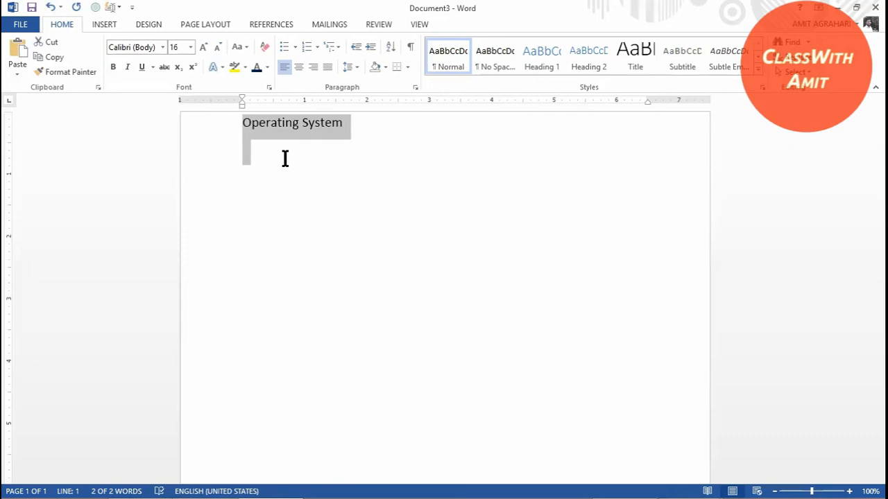
- Set the font size of the empty line below "Operating System" to 24
left_click(285, 158)
left_click(204, 47)
left_click(204, 48)
left_click(204, 47)
left_click(204, 47)
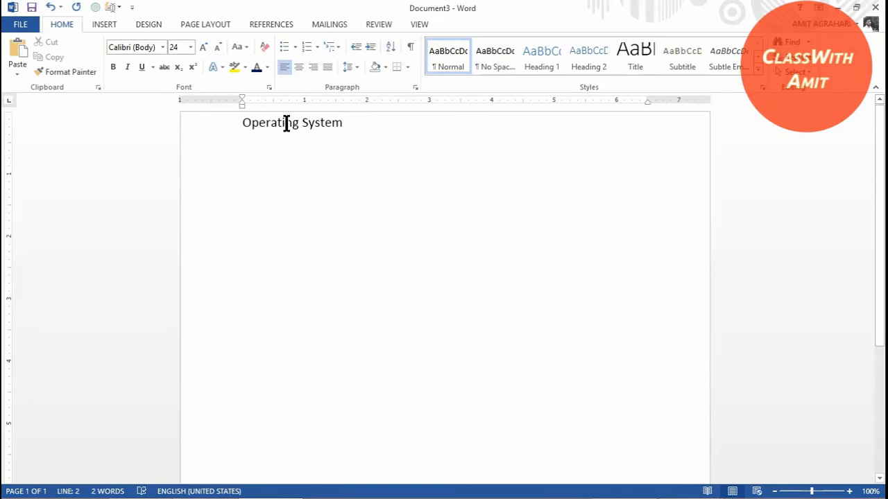
left_click(318, 49)
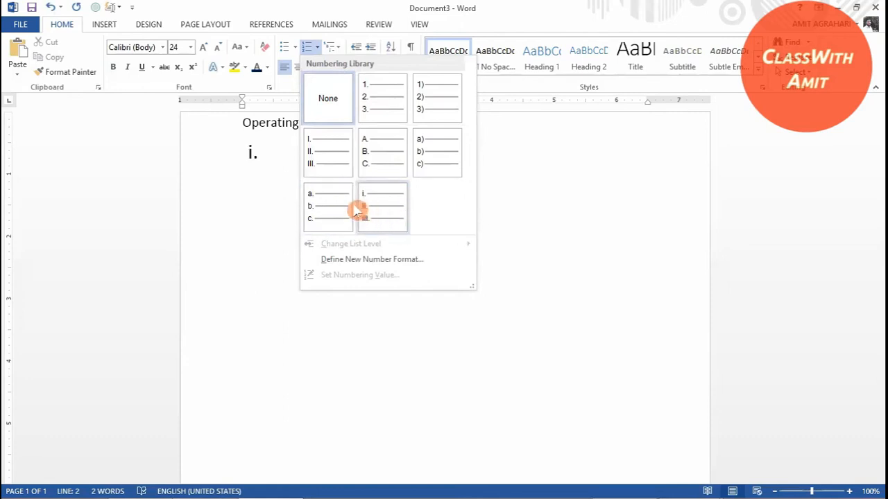
left_click(254, 194)
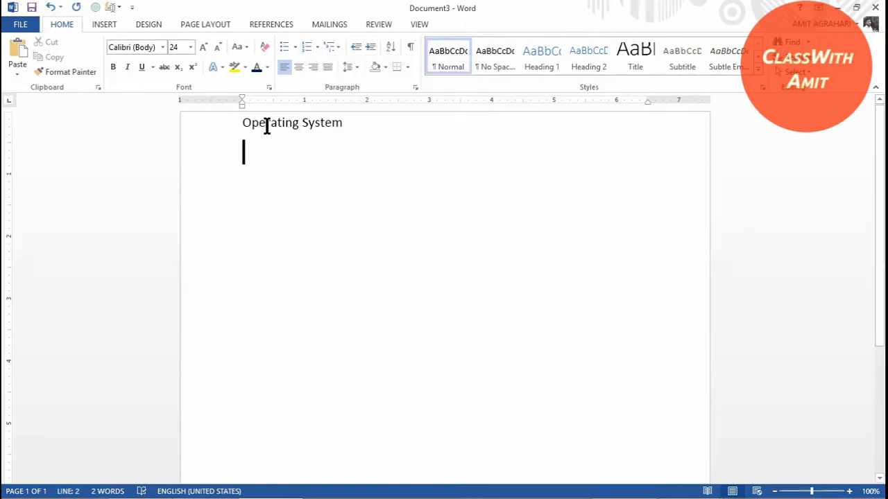
left_click(295, 47)
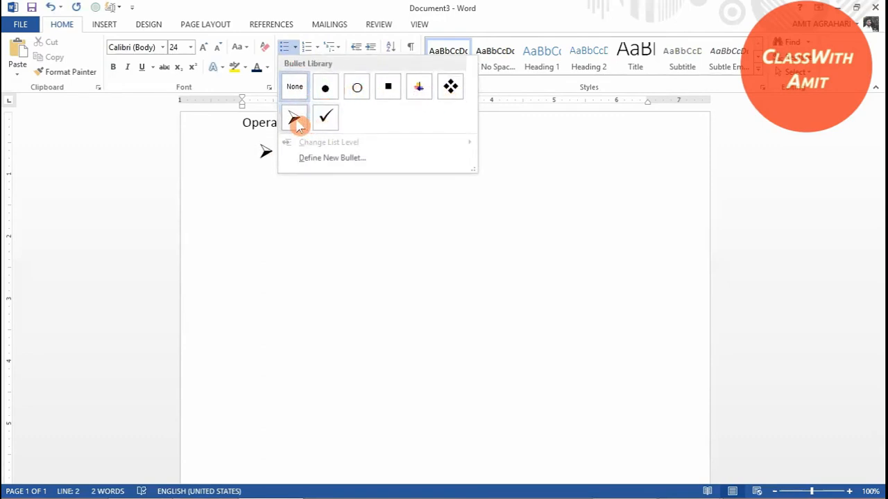
left_click(305, 212)
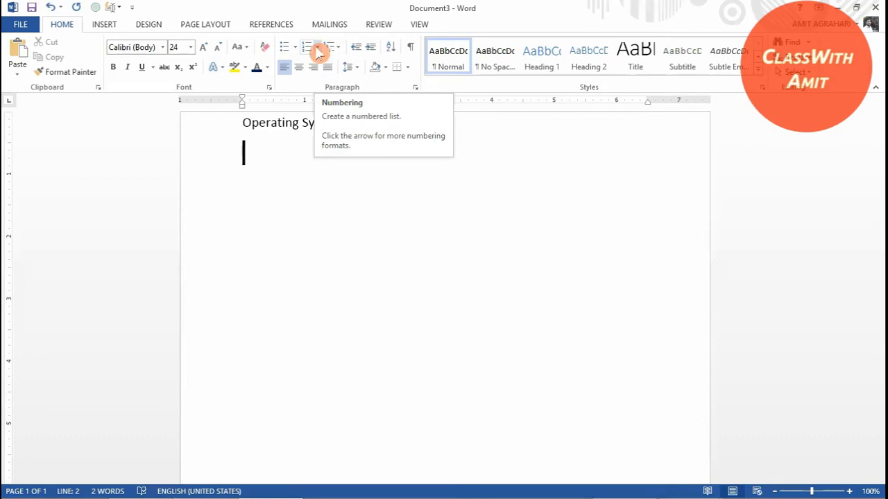
- Start a bulleted list with arrowhead bullets on the empty line below "Operating System"
left_click(296, 49)
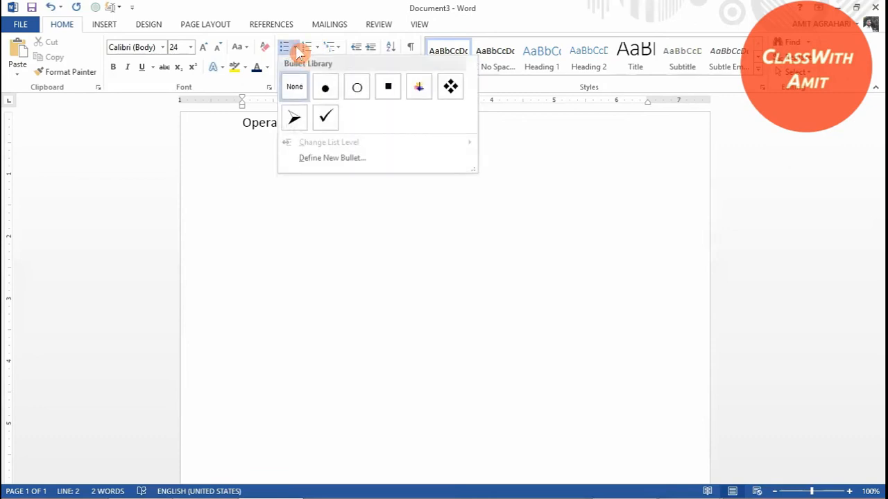
left_click(296, 90)
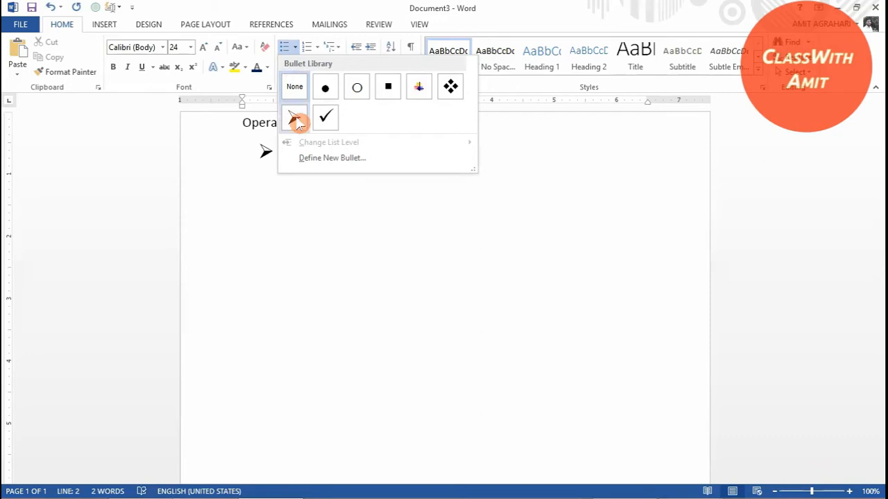
left_click(297, 123)
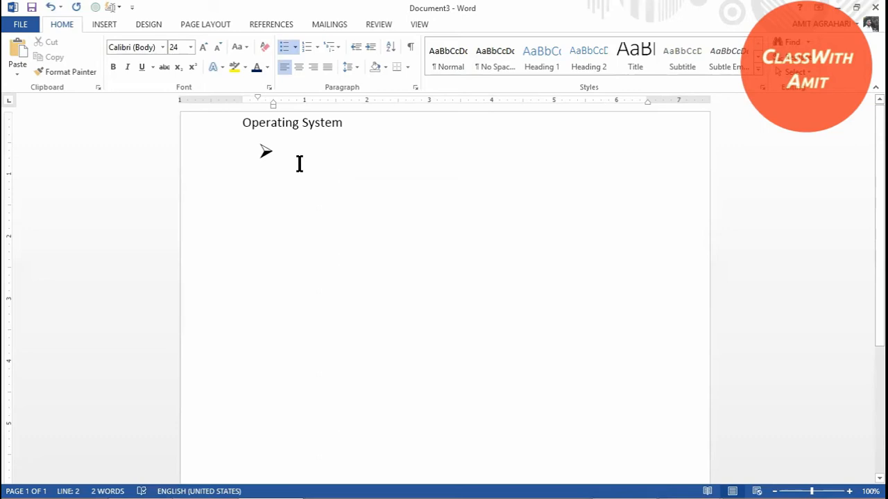
- Enter the list items Windows, Mac and Android, and add an empty bullet after them
type("windows")
key("Return")
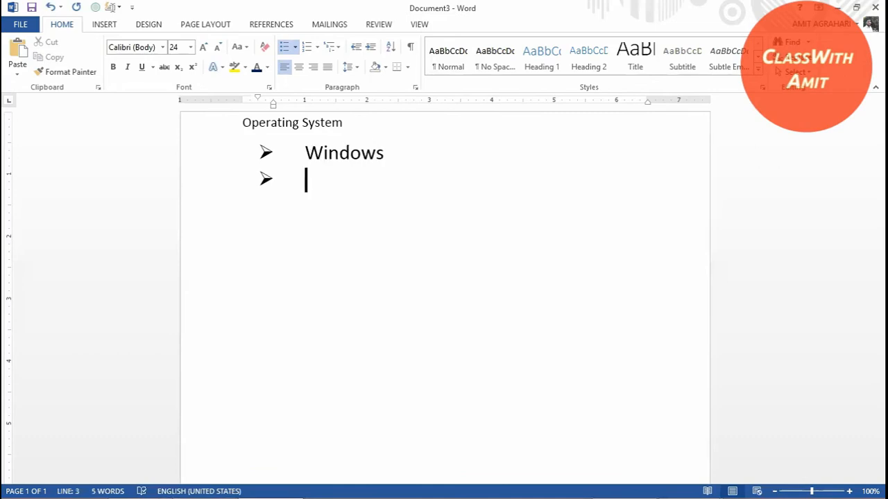
type("Mac")
key("Return")
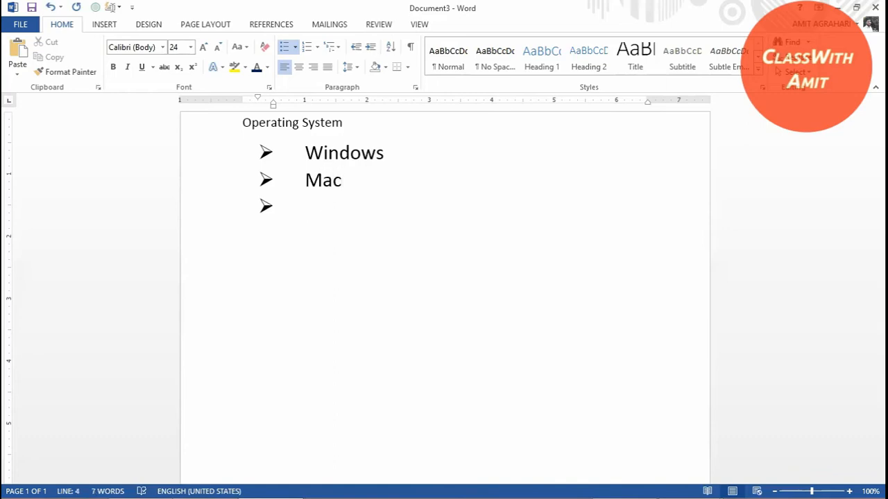
type("Android")
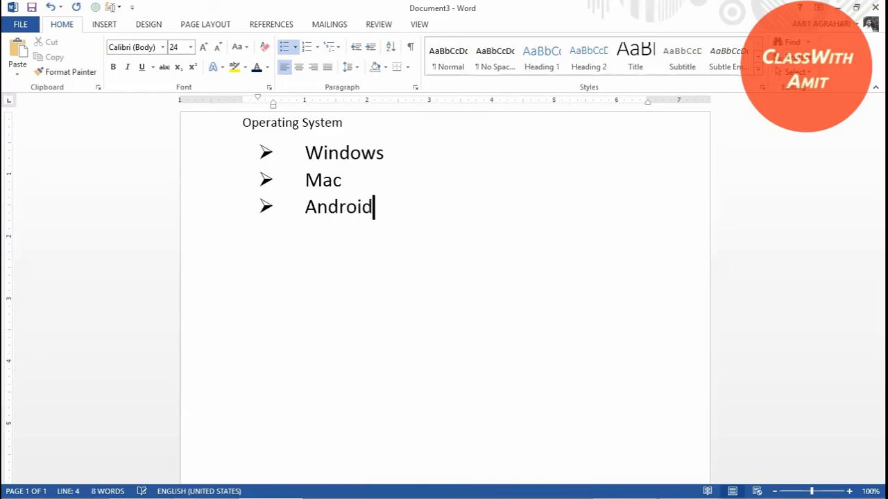
key("Return")
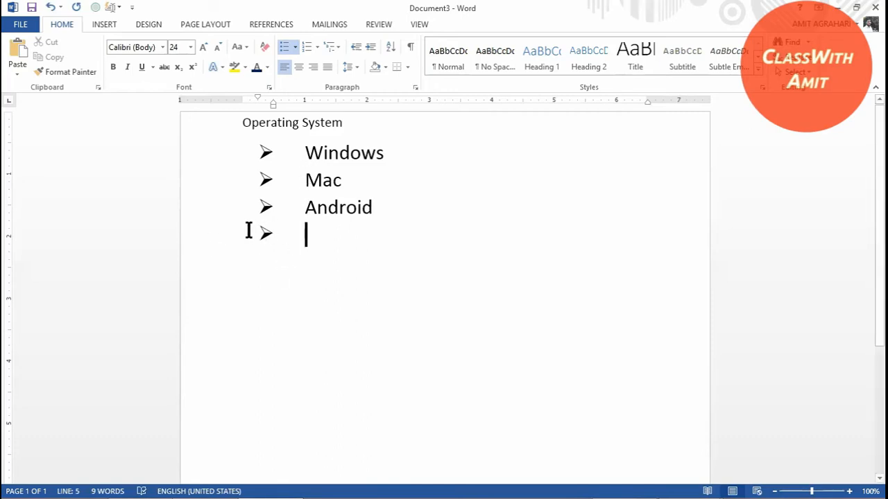
- Remove the bullet from the empty line below "Android" by setting its bullet style to None
left_click(296, 47)
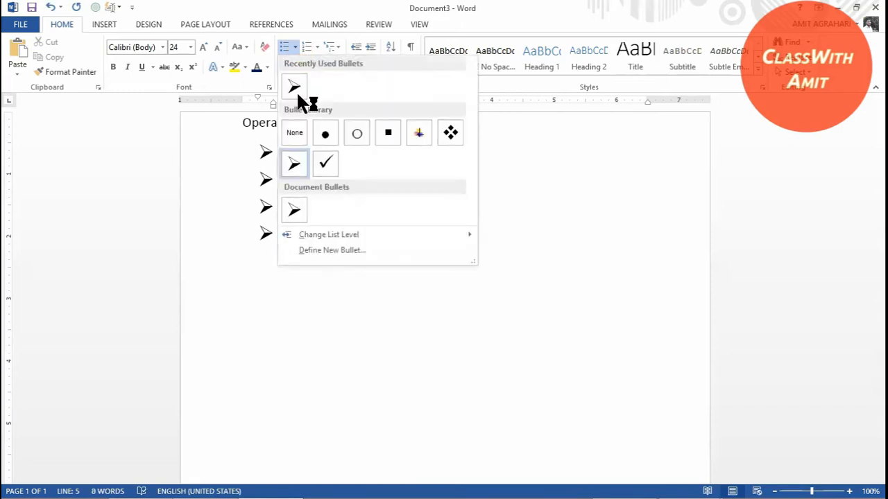
left_click(291, 139)
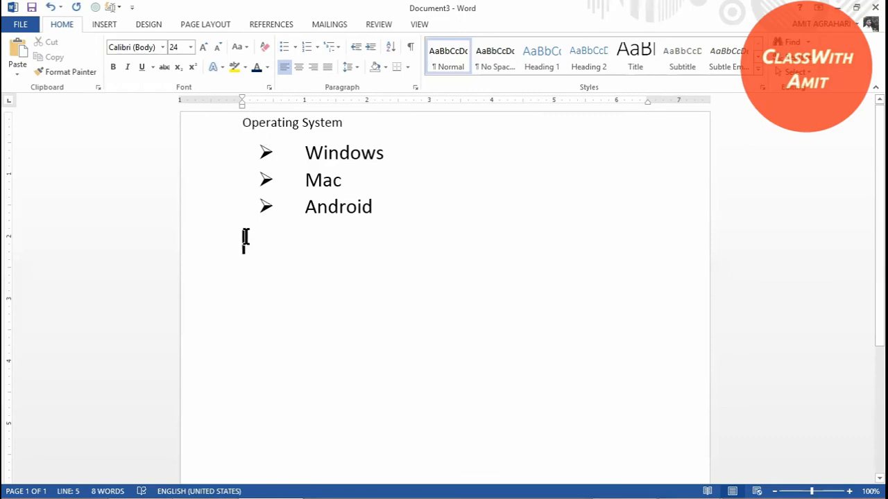
left_click_drag(239, 125, 333, 126)
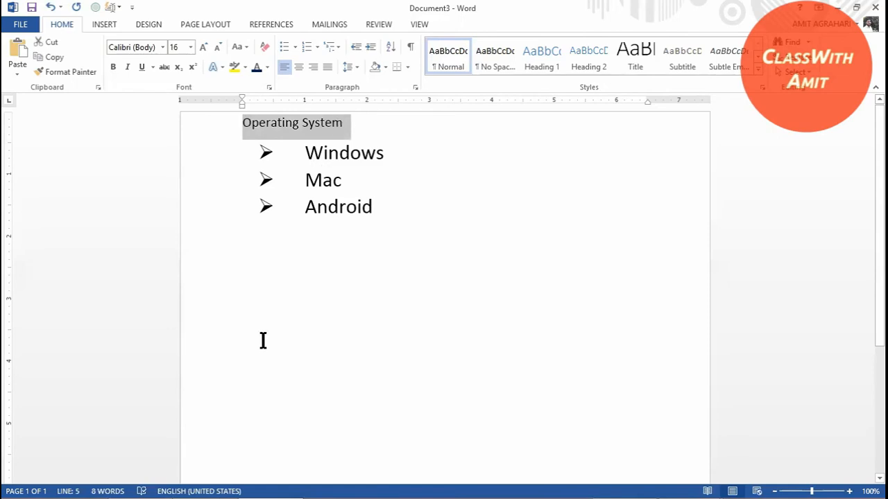
left_click(252, 247)
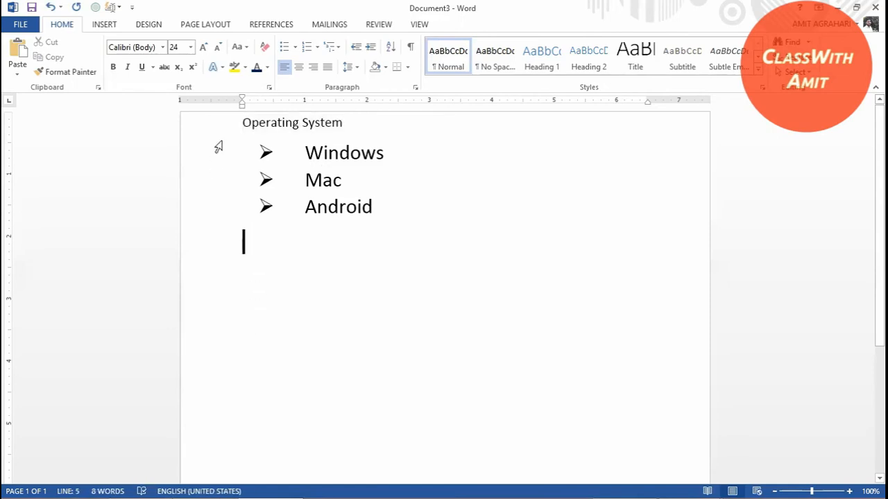
- Preview the a. b. c. numbering format on the empty line below "Android" without applying it
left_click_drag(417, 208, 238, 159)
left_click(257, 242)
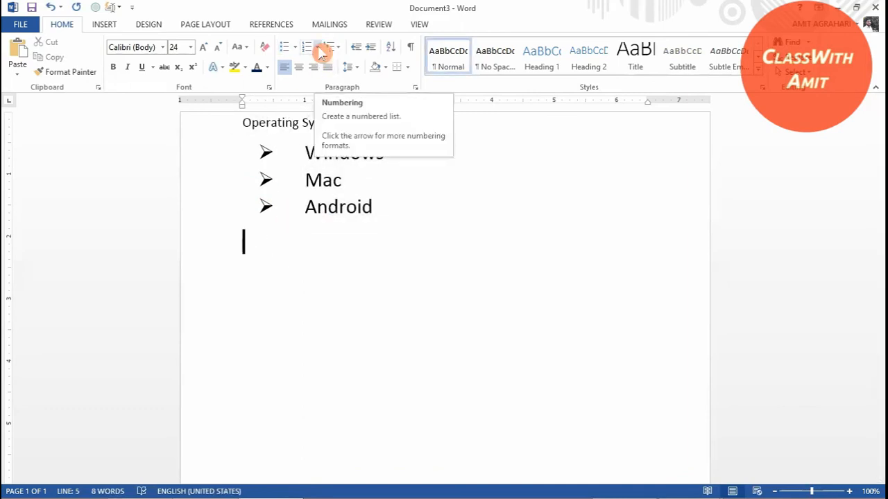
left_click(318, 49)
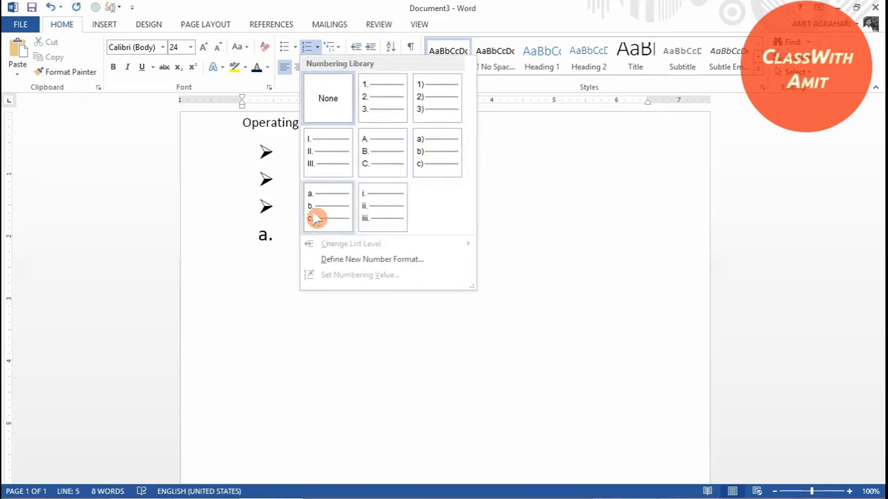
left_click(338, 376)
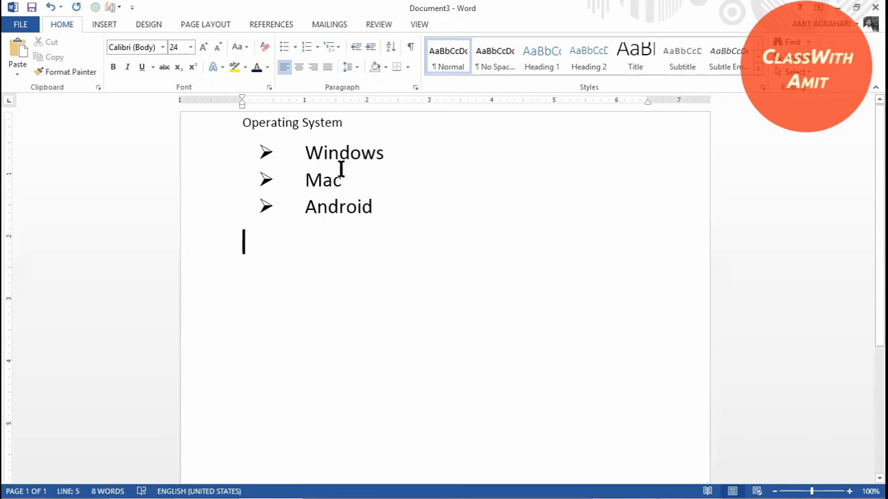
- Replace the whole document content with sample paragraphs generated by =rand()
key("ctrl+a")
key("BackSpace")
type("=ra")
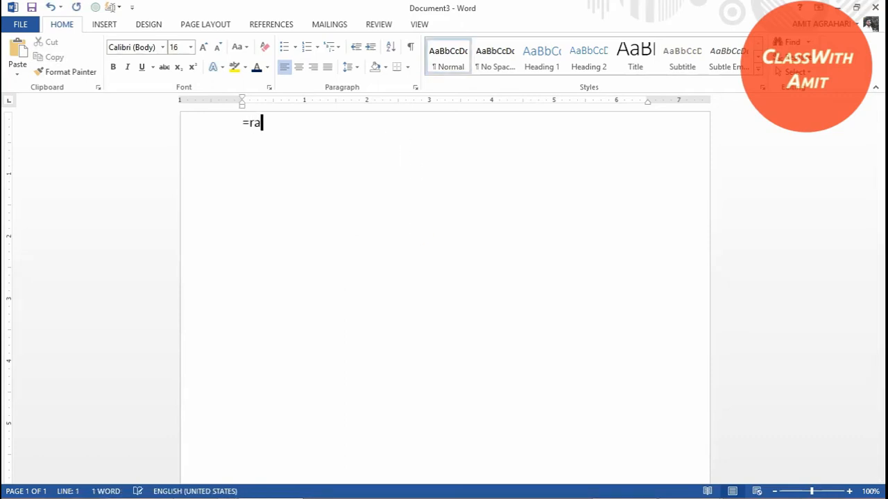
type("nd()")
key("Return")
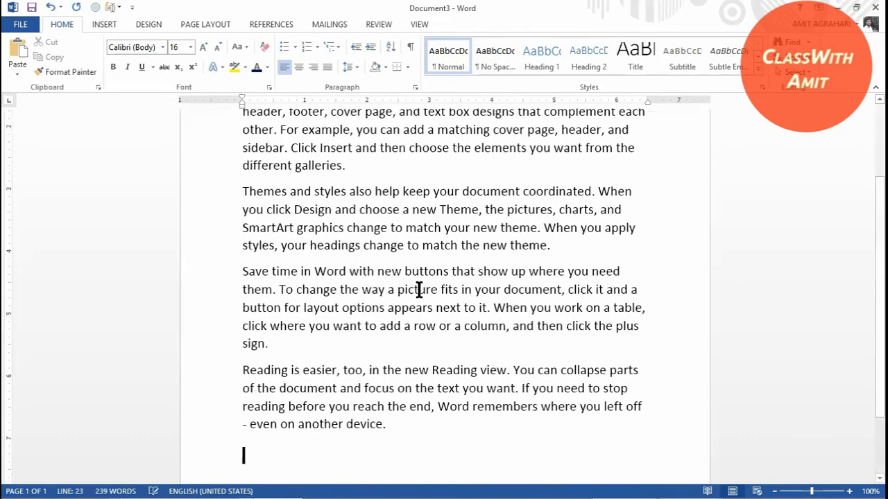
left_click(874, 142)
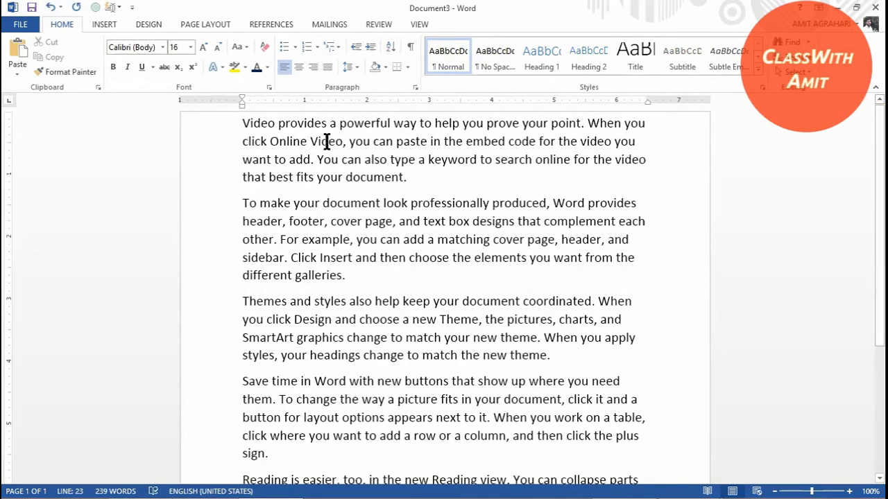
left_click(347, 275)
left_click(565, 362)
left_click(632, 239)
left_click(636, 262)
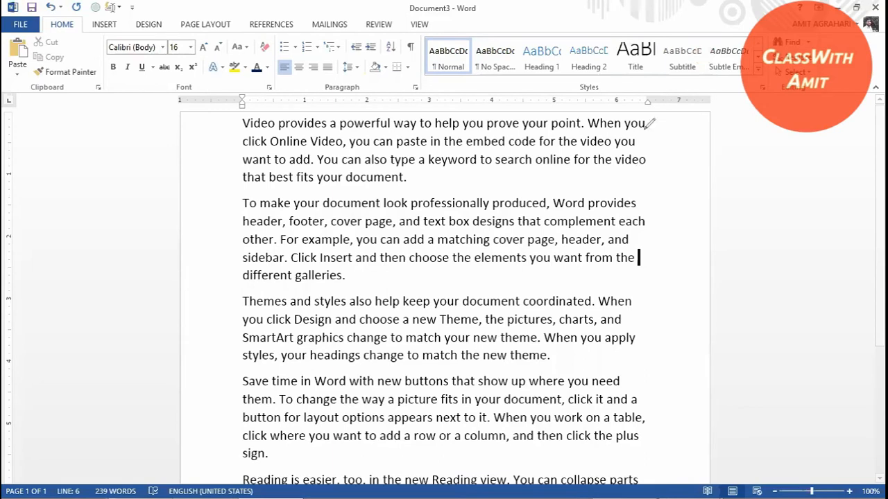
- Mark the line ends and paragraph gaps of the sample text with red on-screen pen strokes and clear the marks
mouse_move(645, 126)
left_mouse_down()
mouse_move(657, 122)
mouse_move(654, 138)
left_mouse_up()
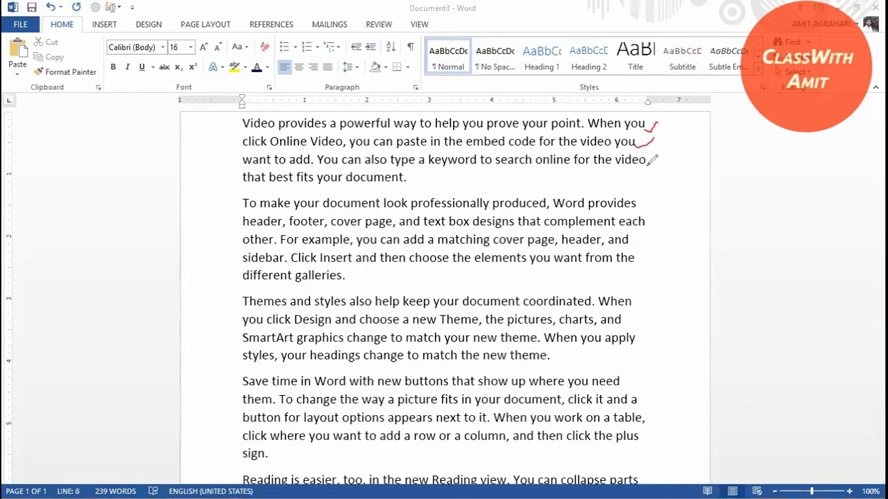
left_click_drag(639, 169, 657, 154)
left_click_drag(382, 186, 419, 175)
mouse_move(227, 203)
left_mouse_down()
mouse_move(239, 212)
mouse_move(267, 194)
left_mouse_up()
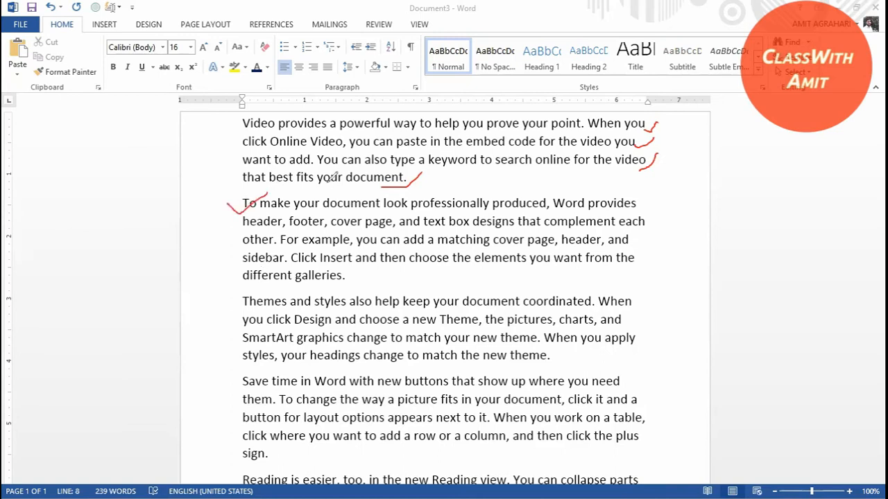
left_click_drag(328, 185, 329, 198)
left_click_drag(331, 281, 328, 296)
left_click_drag(340, 354, 340, 379)
mouse_move(626, 314)
left_mouse_down()
mouse_move(650, 303)
mouse_move(654, 319)
left_mouse_up()
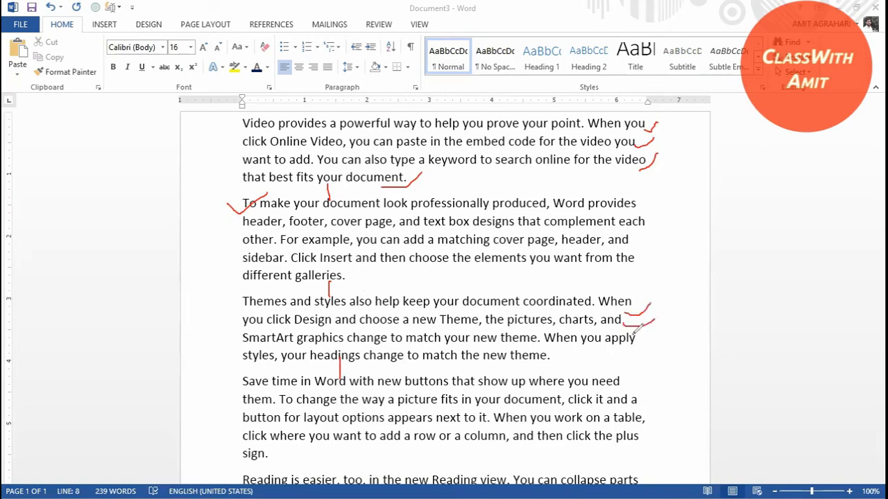
left_click_drag(620, 344, 653, 331)
key("Escape")
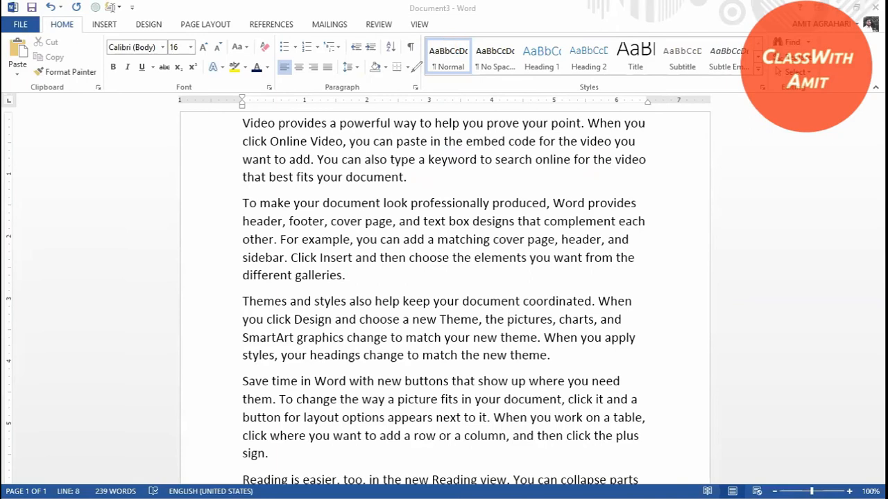
left_click_drag(399, 62, 429, 36)
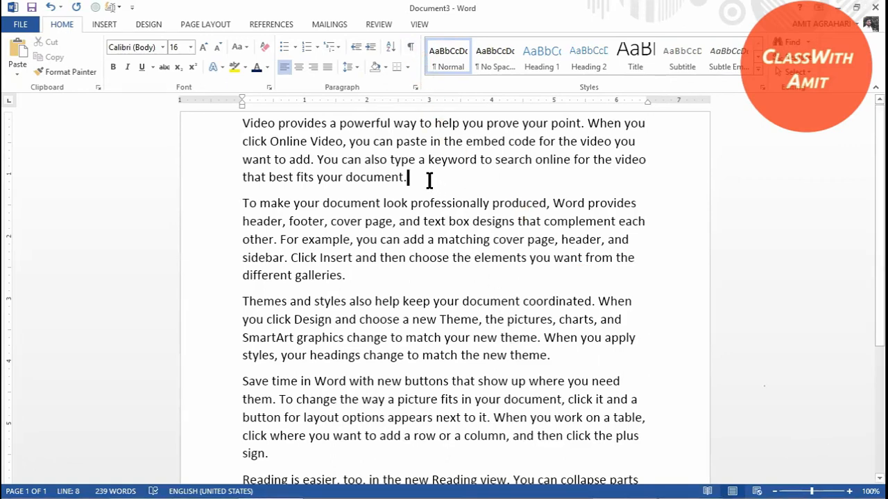
- Show the formatting marks and inspect the paragraph marks at the ends of the sample paragraphs
left_click(411, 47)
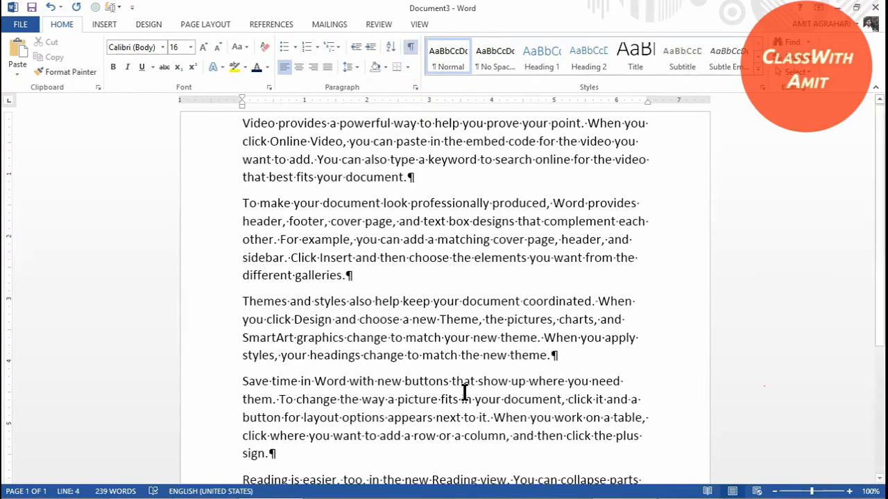
left_click(464, 275)
left_click(481, 222)
left_click_drag(412, 173, 402, 172)
left_click(428, 181)
left_click(551, 355)
left_click(297, 458)
left_click_drag(555, 355, 541, 357)
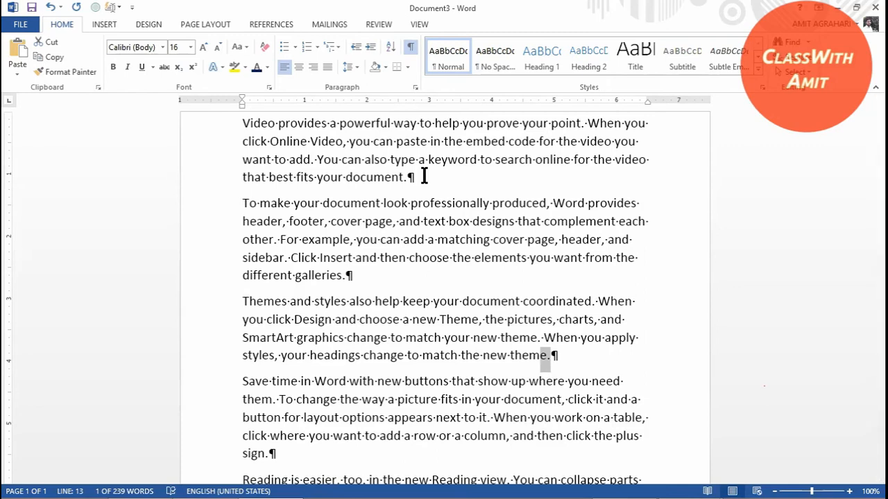
left_click_drag(415, 176, 403, 176)
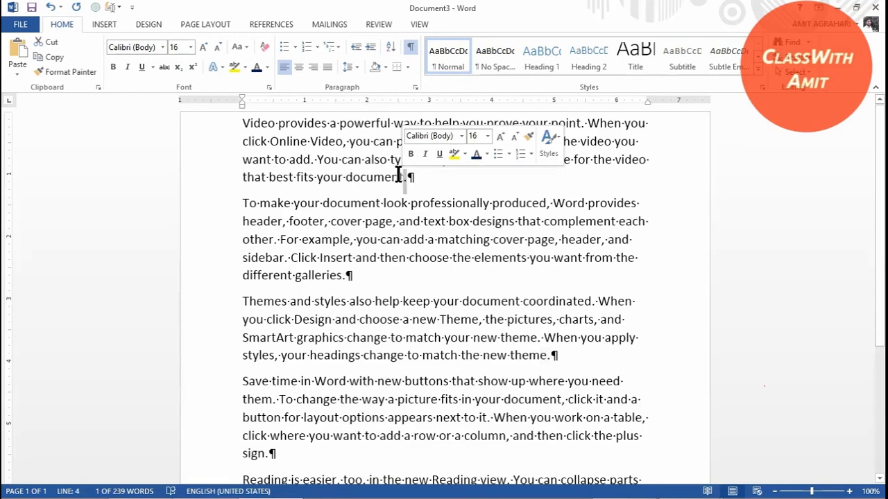
- Check the print preview for how the formatting marks are handled, and return to the document
left_click(412, 279)
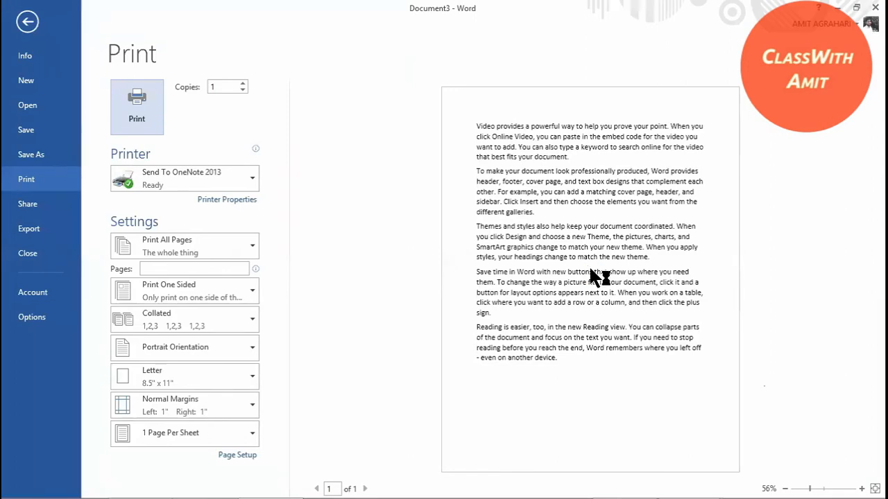
key("Escape")
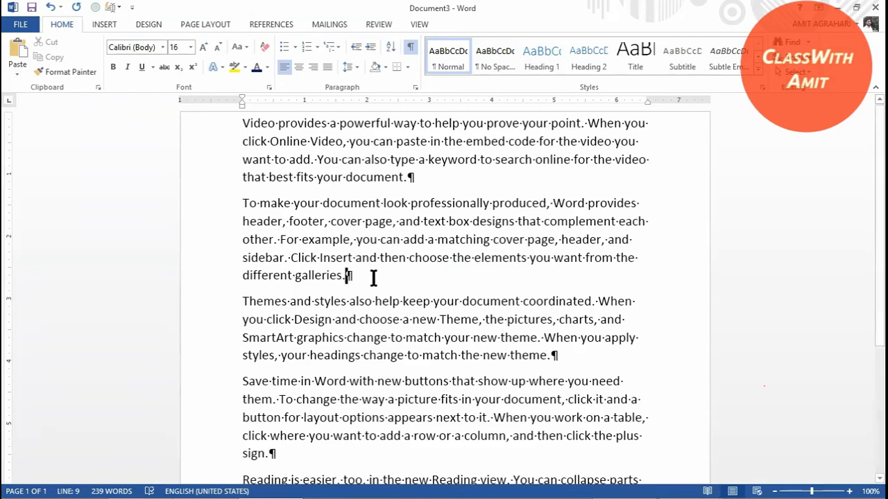
- Apply the standard purple shading to the second paragraph, which starts with "To make your document look"
left_click(385, 68)
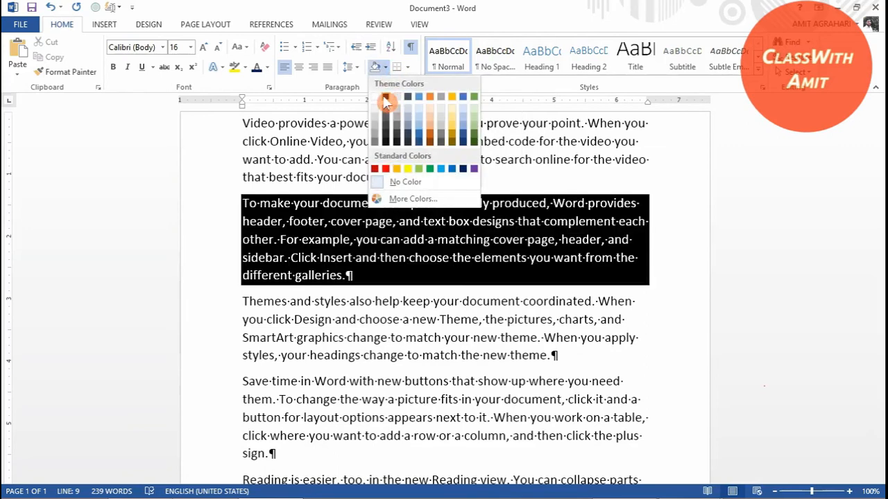
left_click(377, 278)
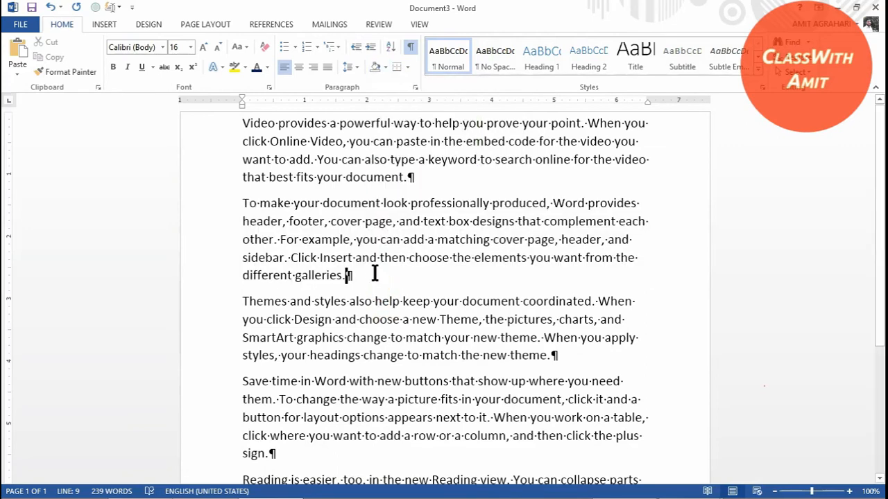
left_click_drag(240, 202, 353, 276)
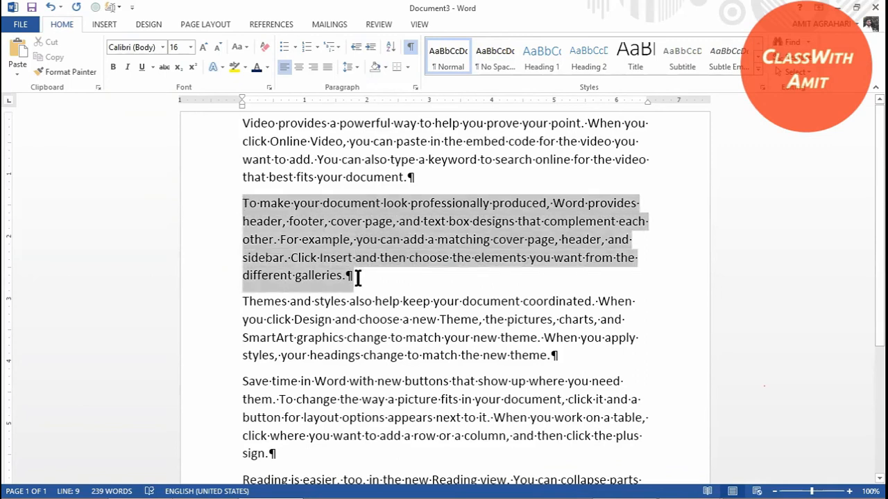
left_click(386, 67)
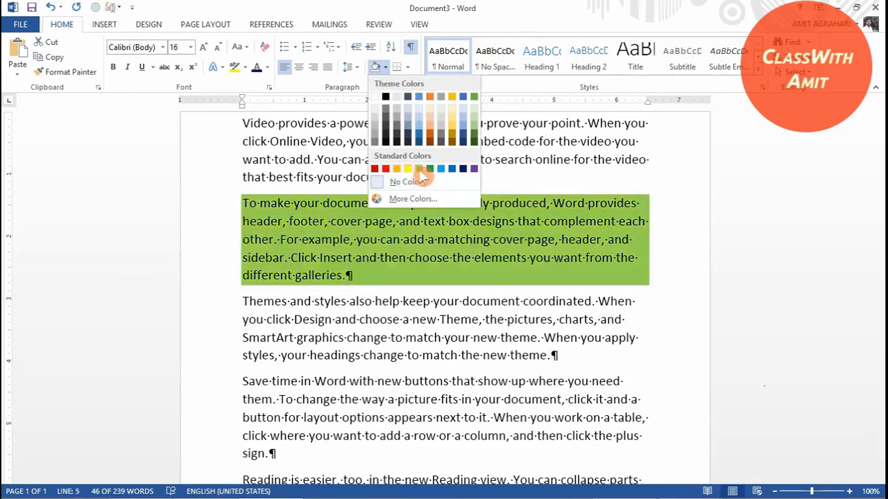
left_click(474, 168)
left_click(407, 301)
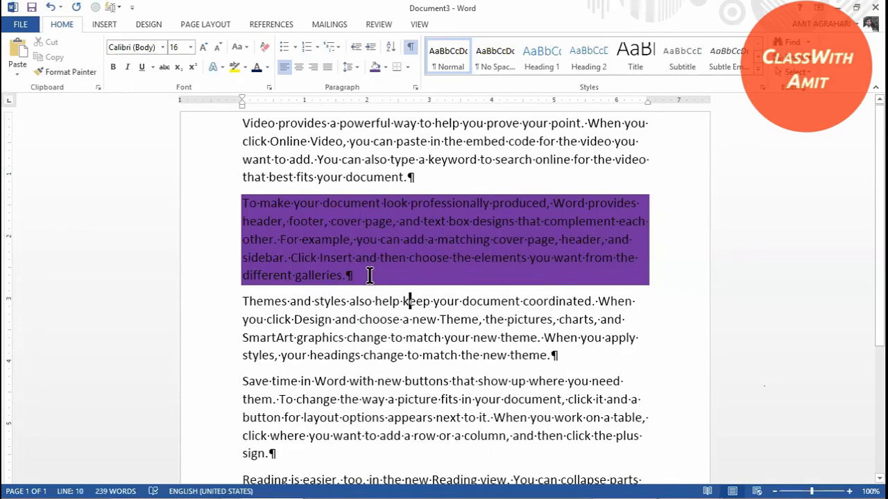
- Change the font color of the purple-shaded second paragraph to white
left_click_drag(355, 275, 241, 201)
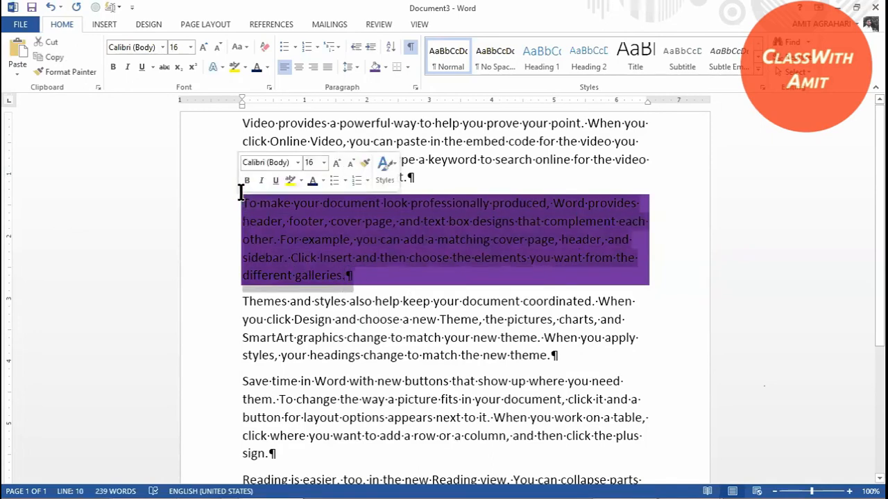
left_click(267, 69)
left_click(260, 108)
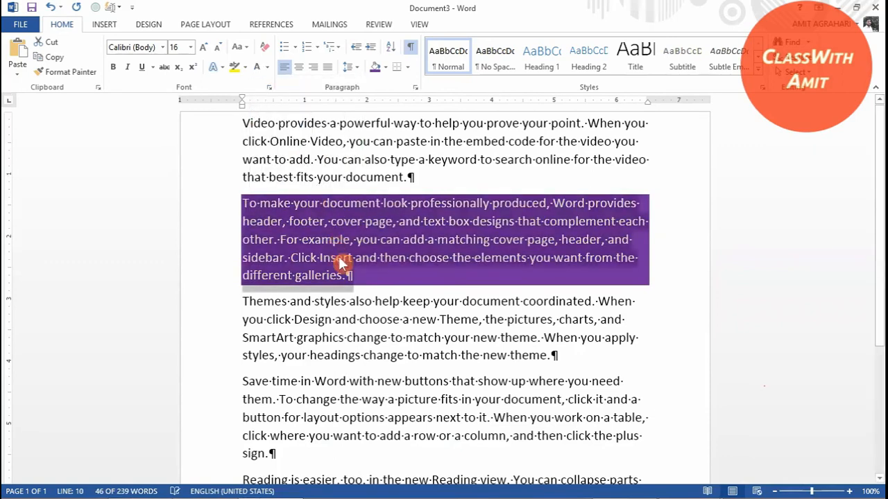
left_click(375, 280)
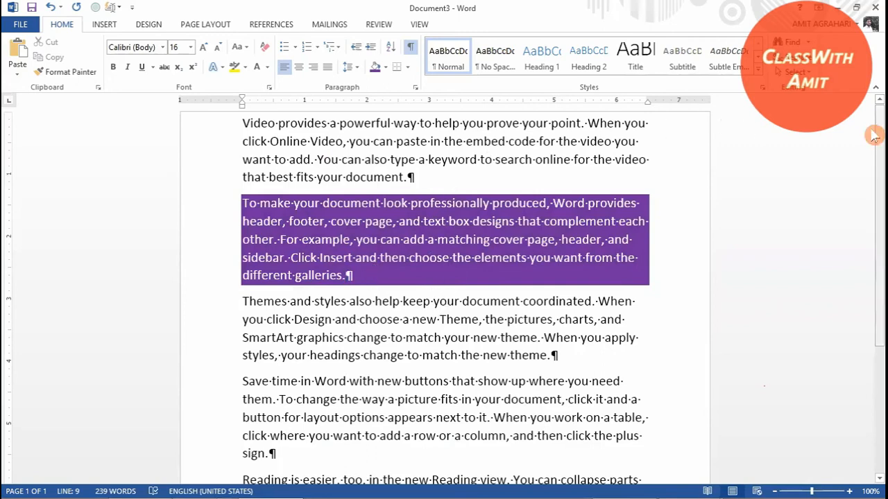
- Set the line spacing of the third paragraph, which starts with "Themes and styles", to 1.0
left_click_drag(568, 357, 254, 303)
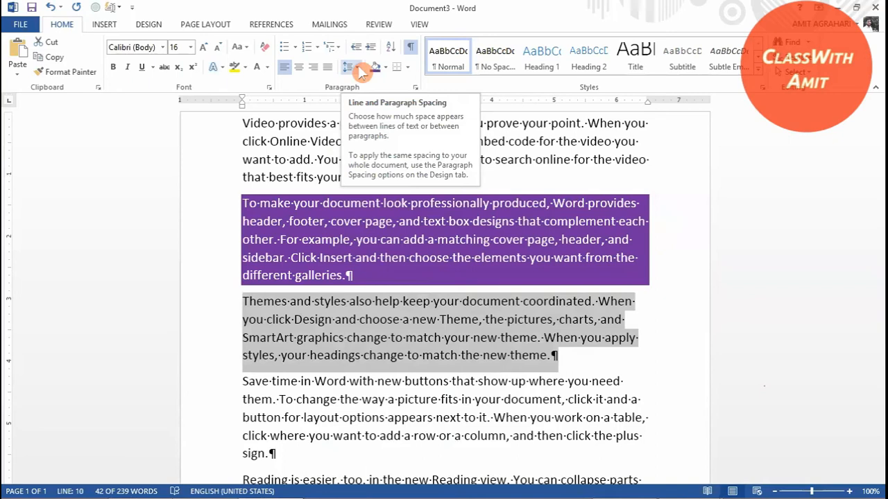
left_click(358, 67)
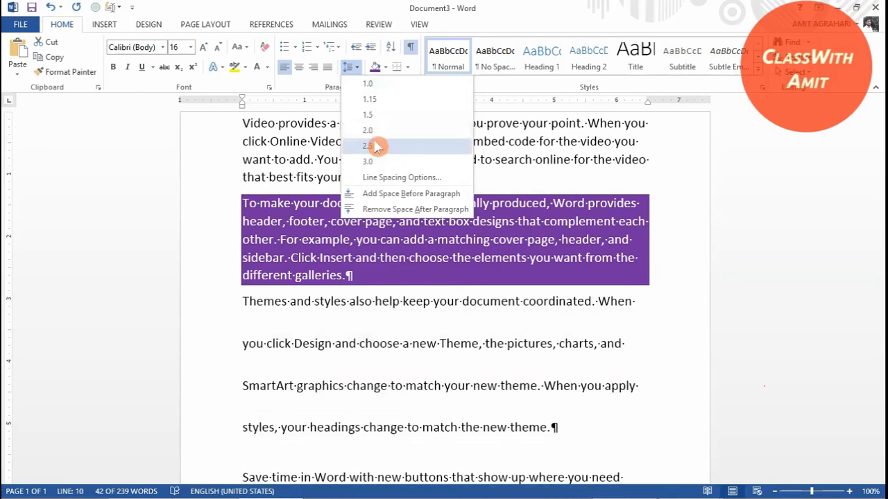
left_click(367, 83)
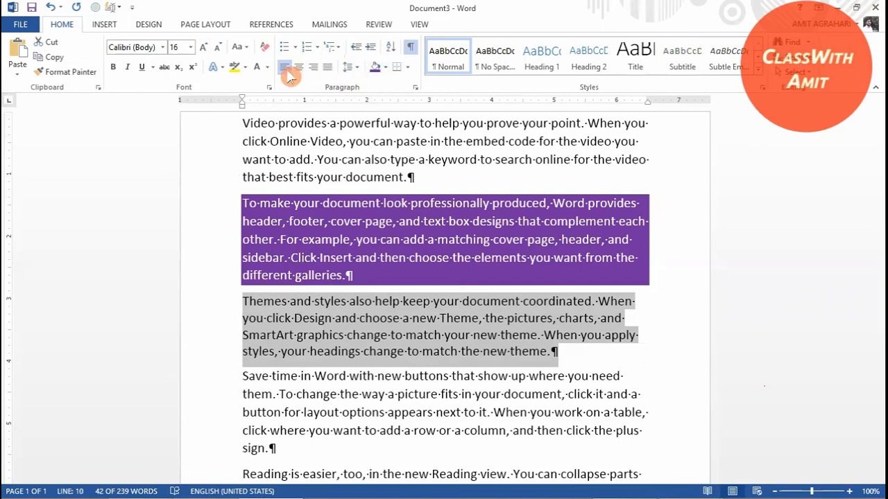
left_click(569, 355)
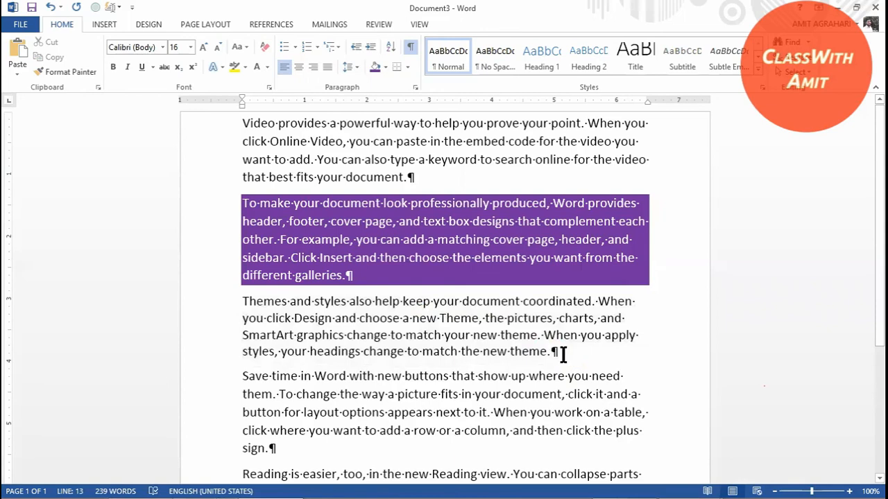
- Create a new blank document with formatting marks hidden and enter "abcd" at font size 16
key("ctrl+n")
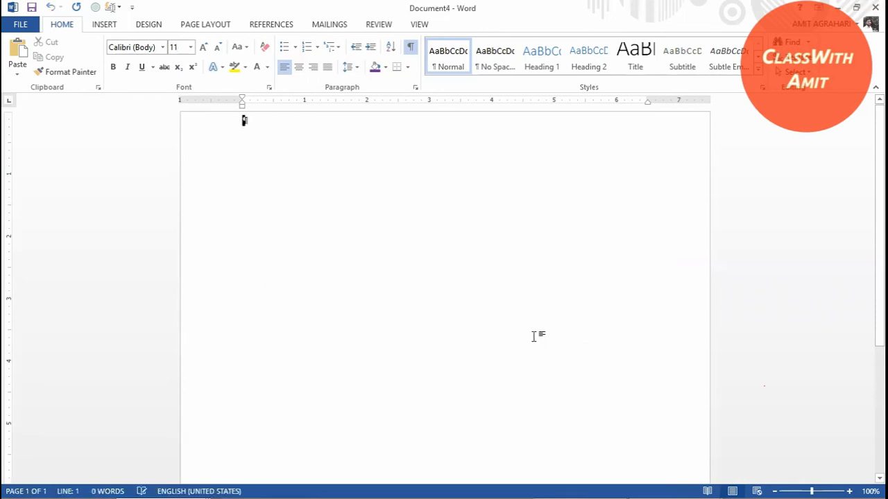
left_click(410, 50)
left_click(202, 47)
left_click(202, 47)
left_click(203, 47)
type("abcd")
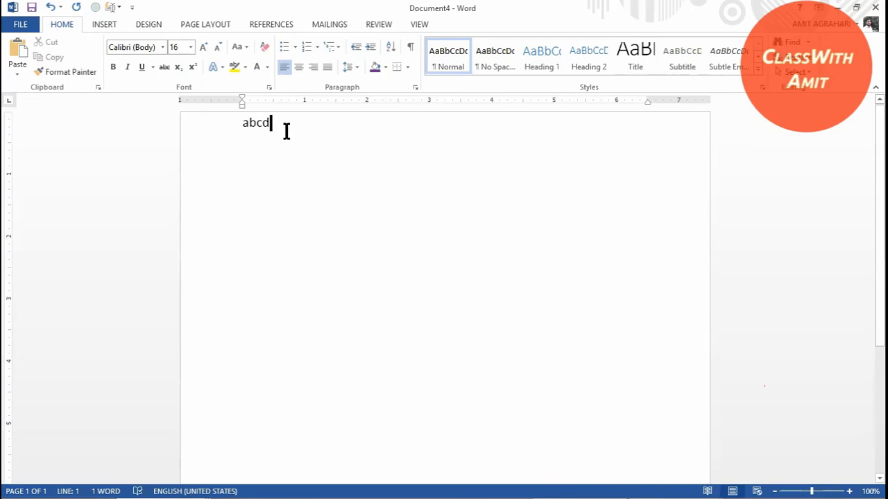
- Replace the existing "abcd" with a right-aligned line reading "Abcd jhgjhgkghj"
key("BackSpace")
key("BackSpace")
key("BackSpace")
key("BackSpace")
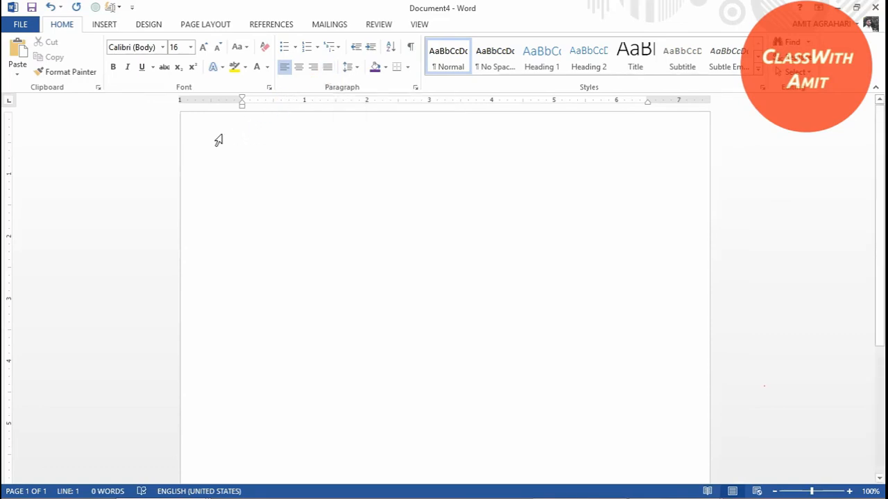
left_click(315, 73)
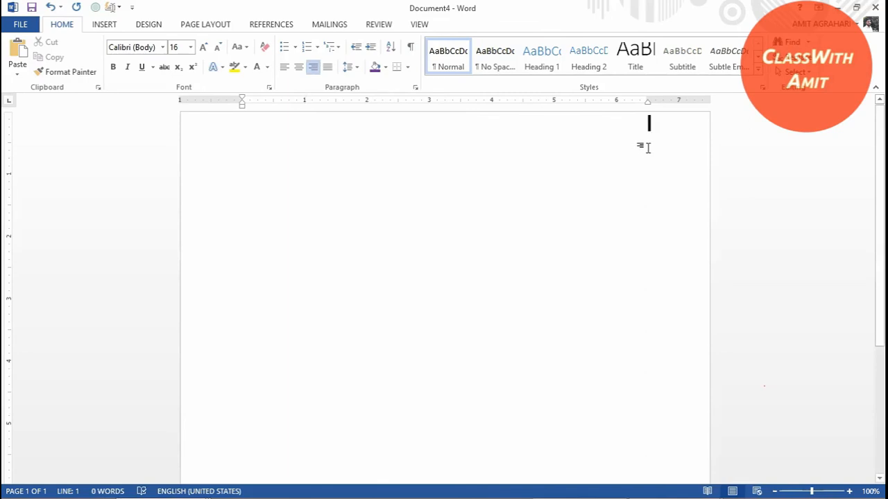
type("abcd")
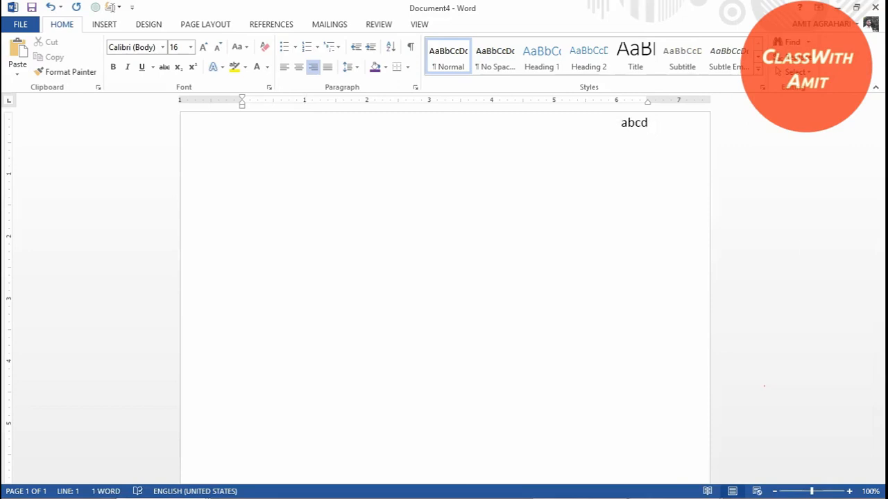
type(" jhgjhgkghj")
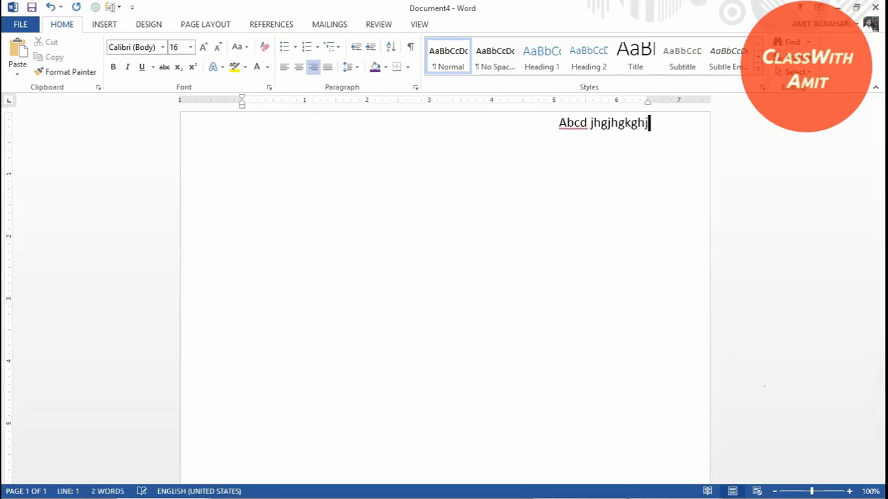
- Clear the right-aligned text and enter "abcd" as a centered line instead
key("ctrl+a")
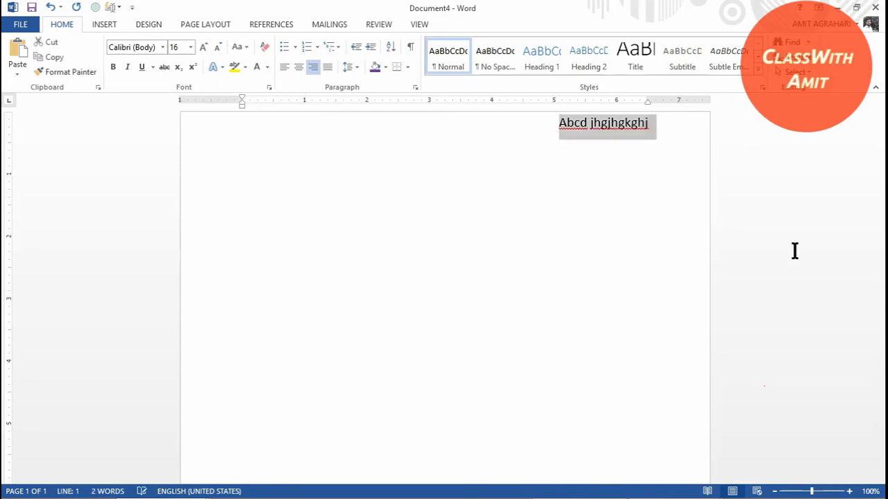
key("BackSpace")
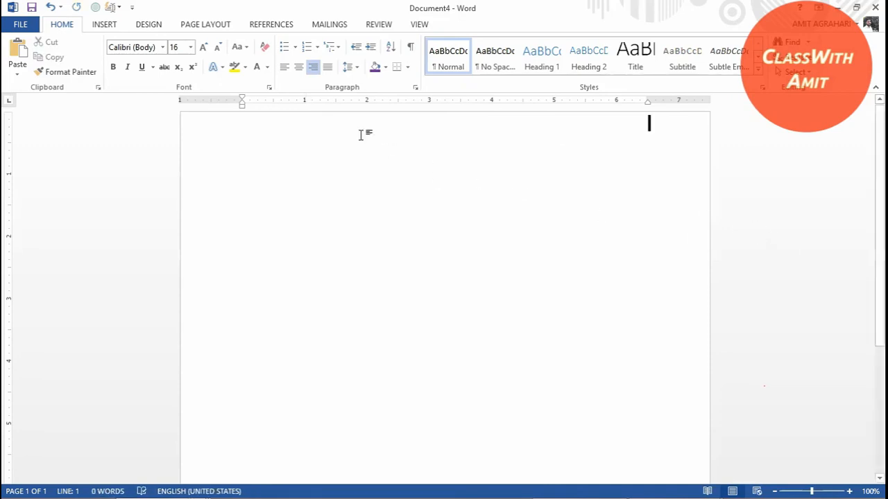
left_click(299, 67)
type("abcd")
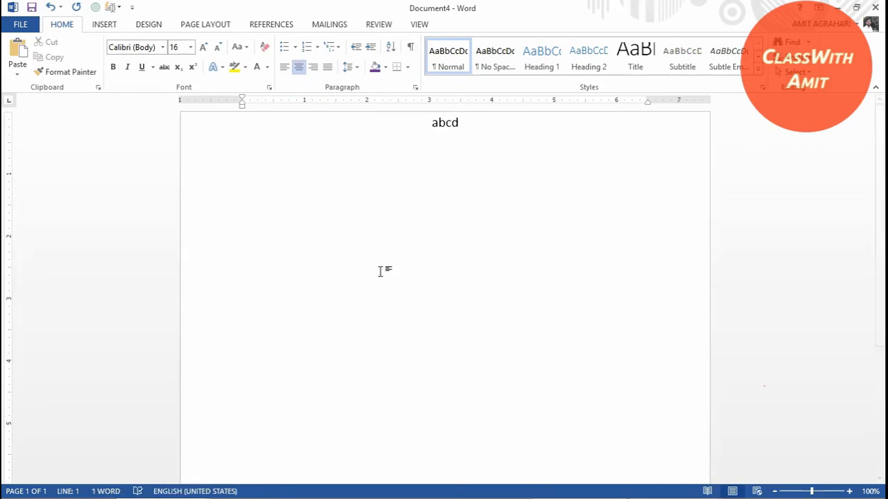
- Delete the centered text, set the paragraph to left alignment and enter "hello"
key("ctrl+a")
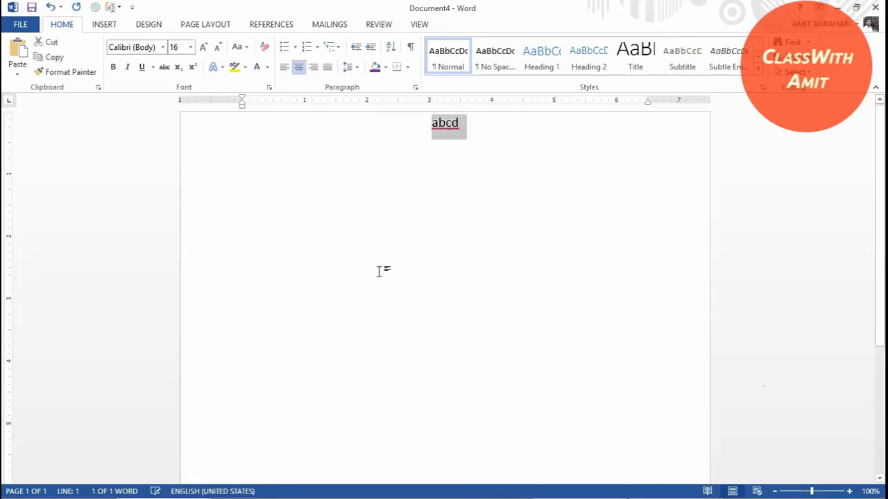
key("BackSpace")
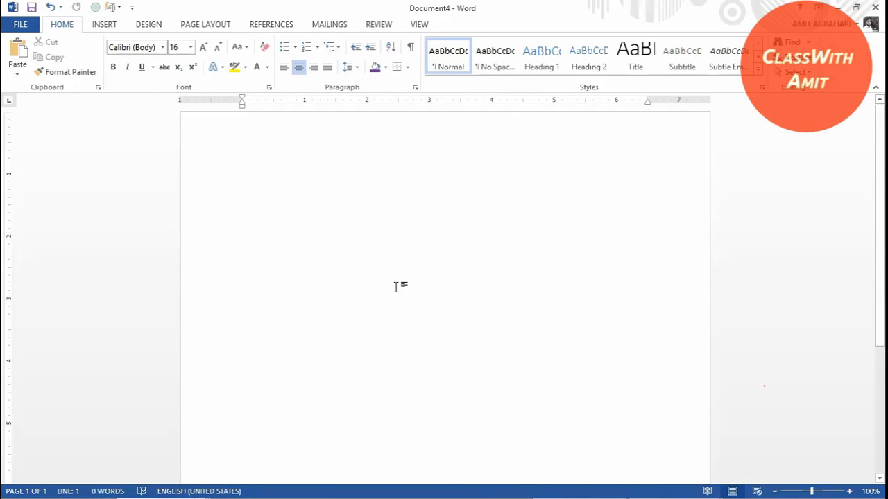
key("ctrl+l")
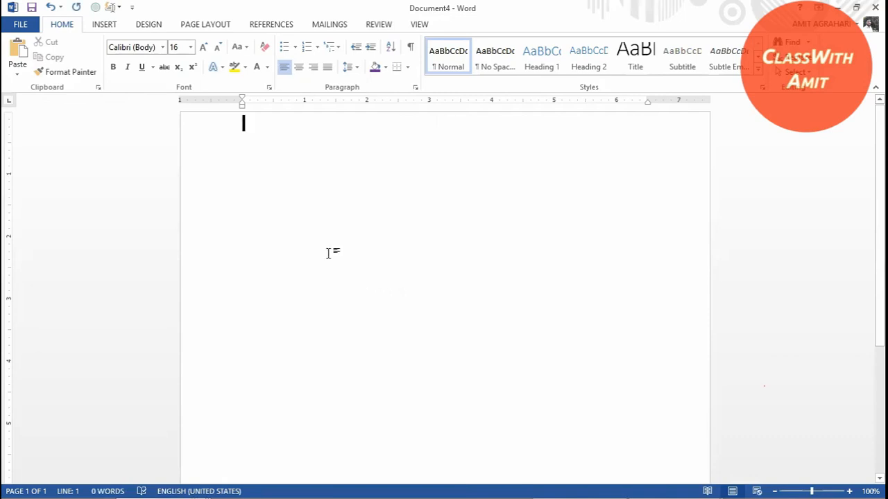
type("hello")
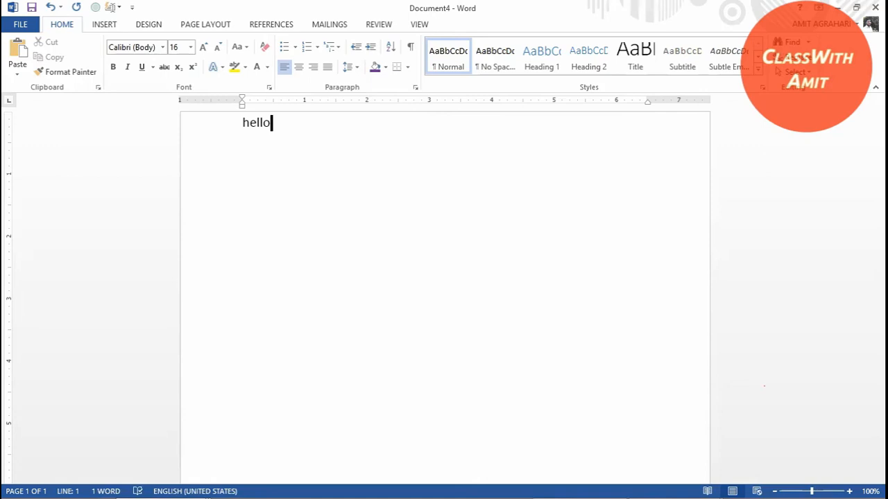
- Center the whole "hello" line, and finally align it to the right margin
key("ctrl+a")
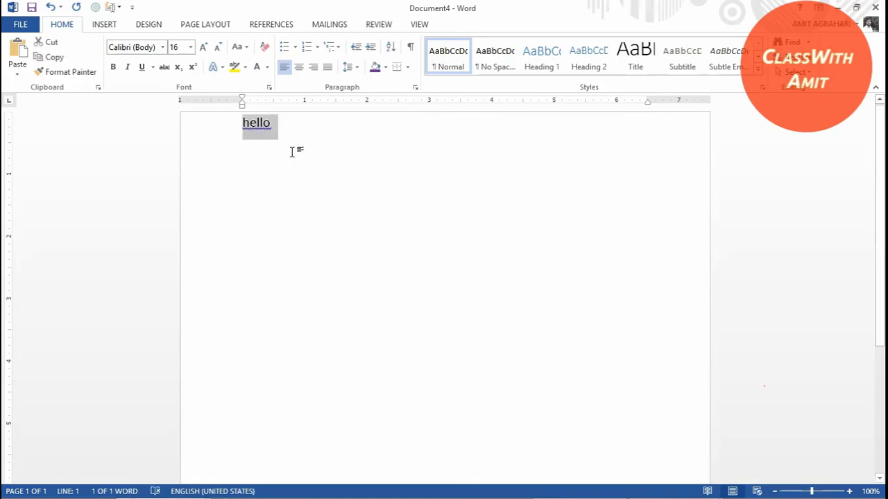
left_click(299, 68)
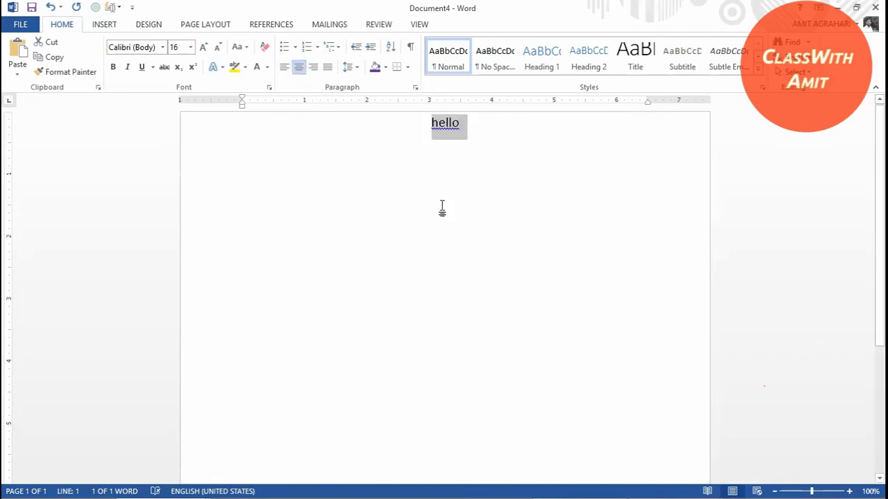
left_click(313, 67)
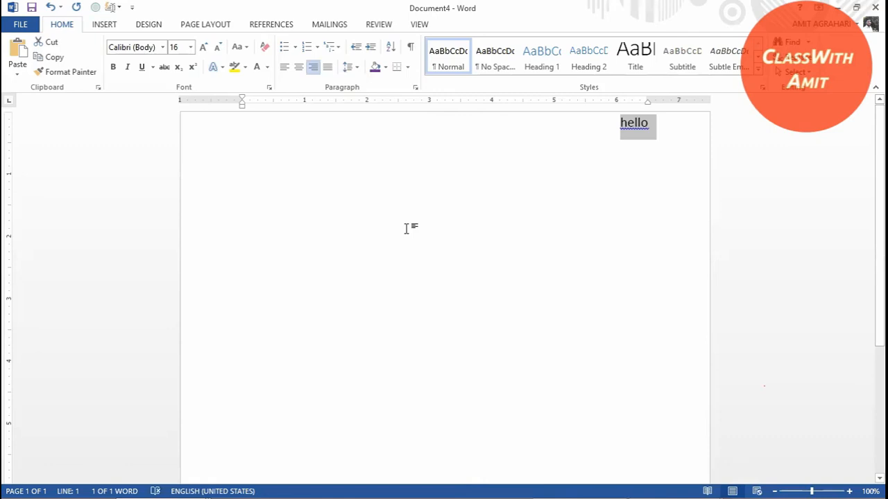